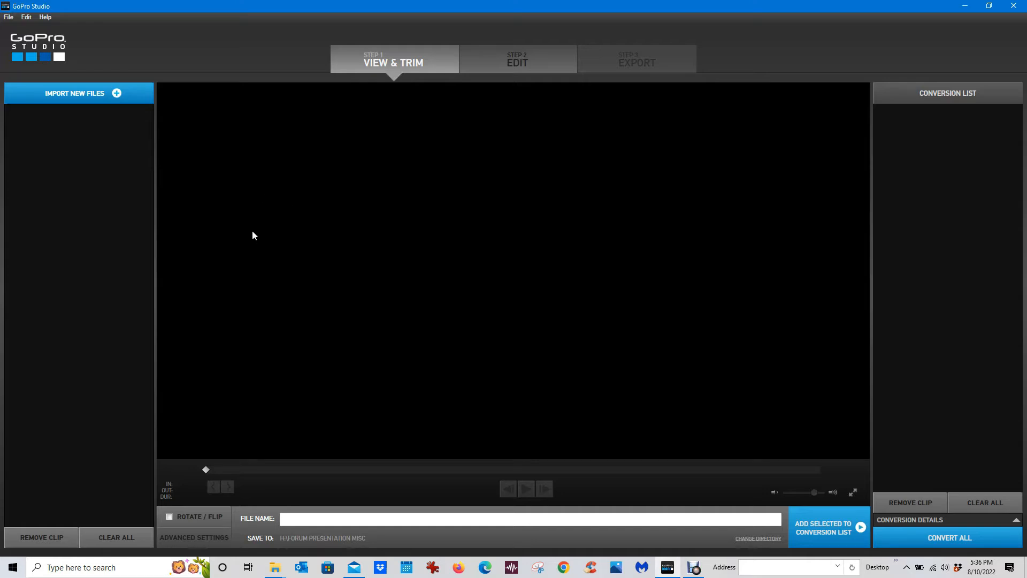
- Import the video file GOPR1640.MP4
click(80, 95)
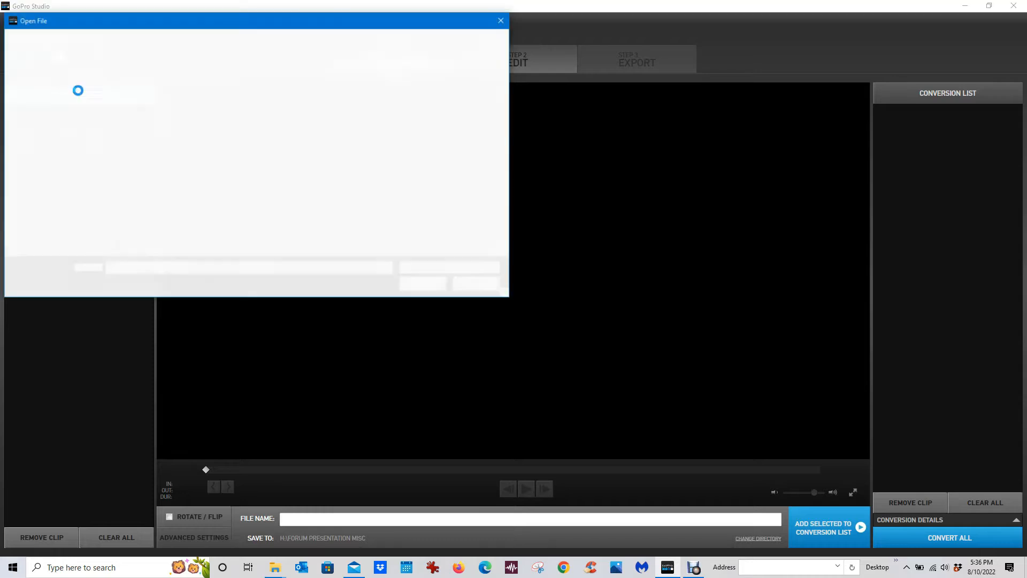
click(230, 107)
click(423, 284)
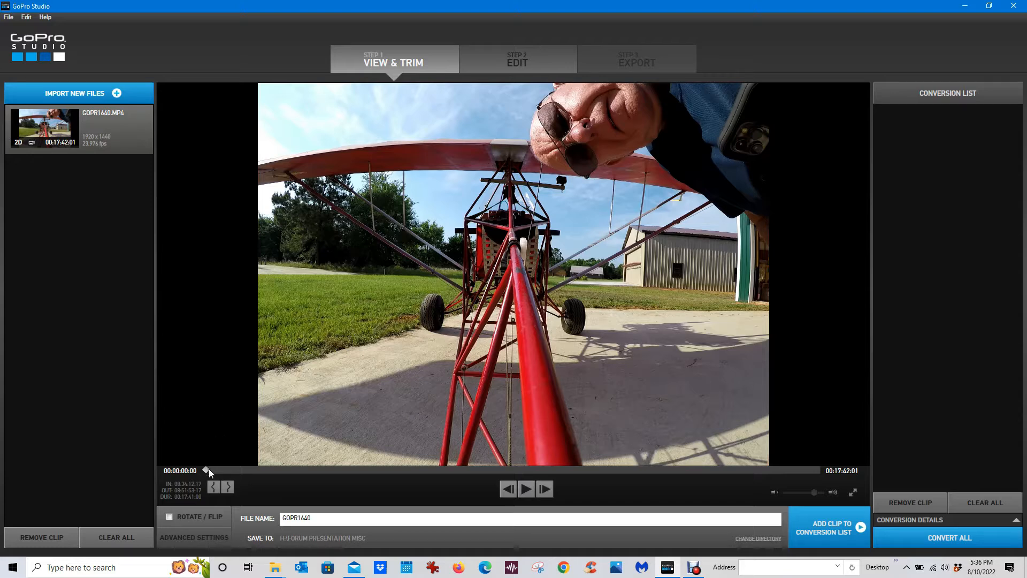
- Save the project as "gopro studio using" in the FORUM PRESENTATION MISC folder
click(9, 19)
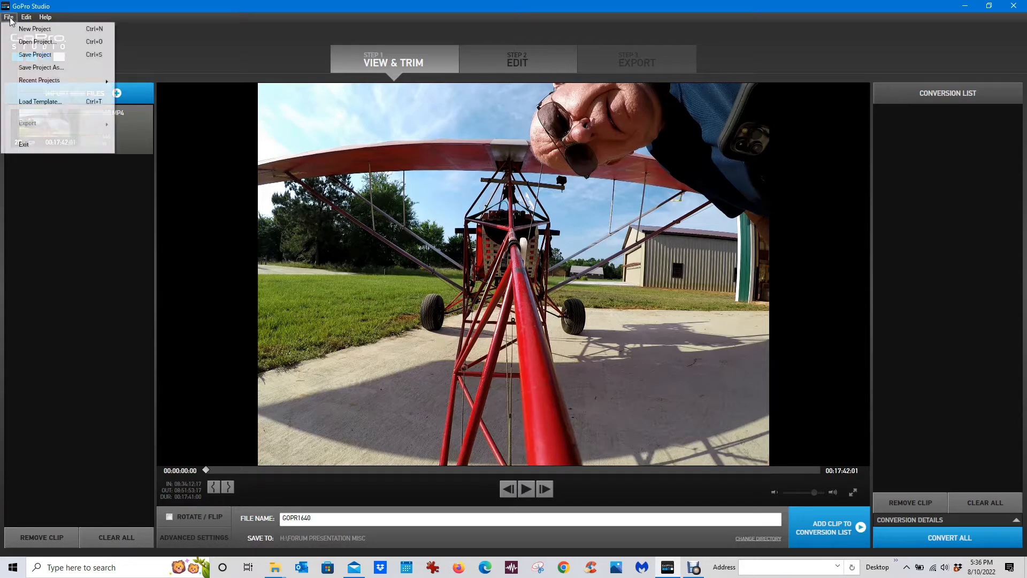
click(25, 67)
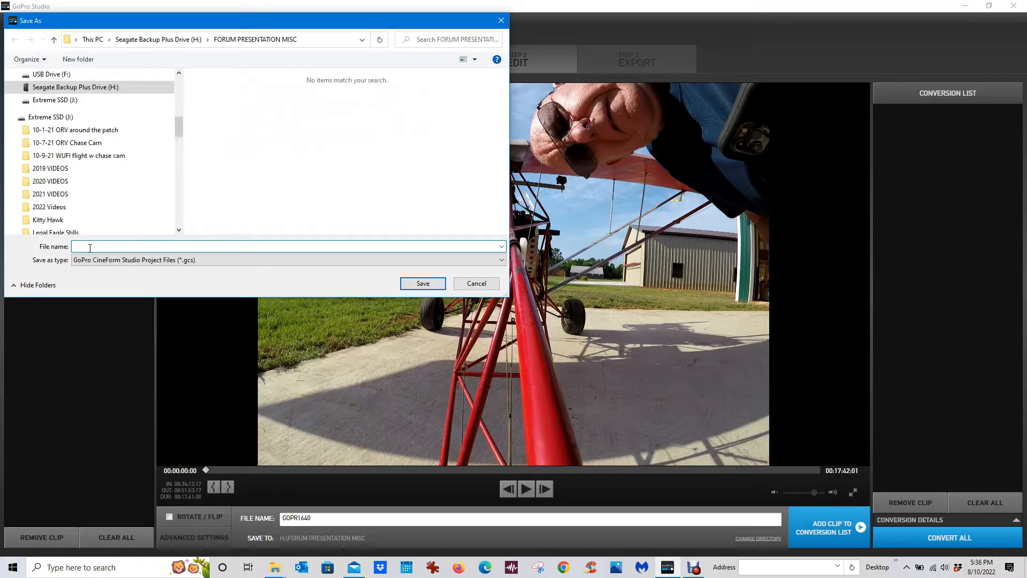
text(gop)
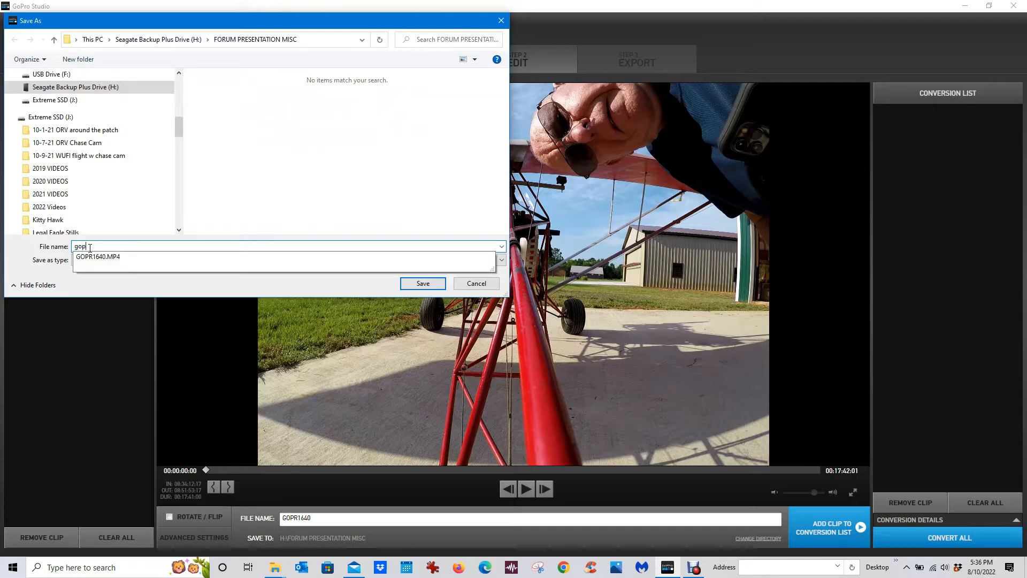
text(ro studi)
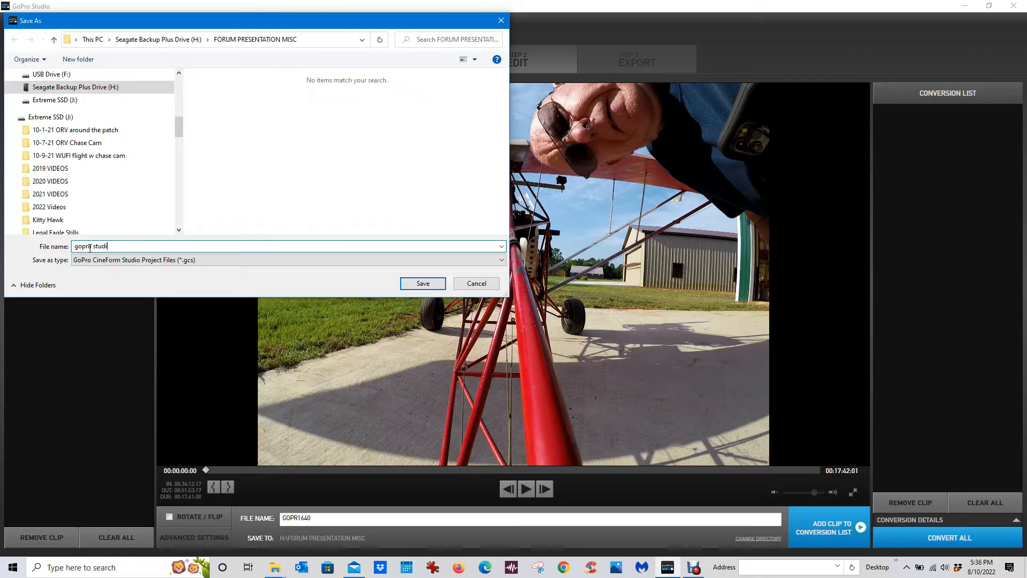
text(o using)
click(416, 287)
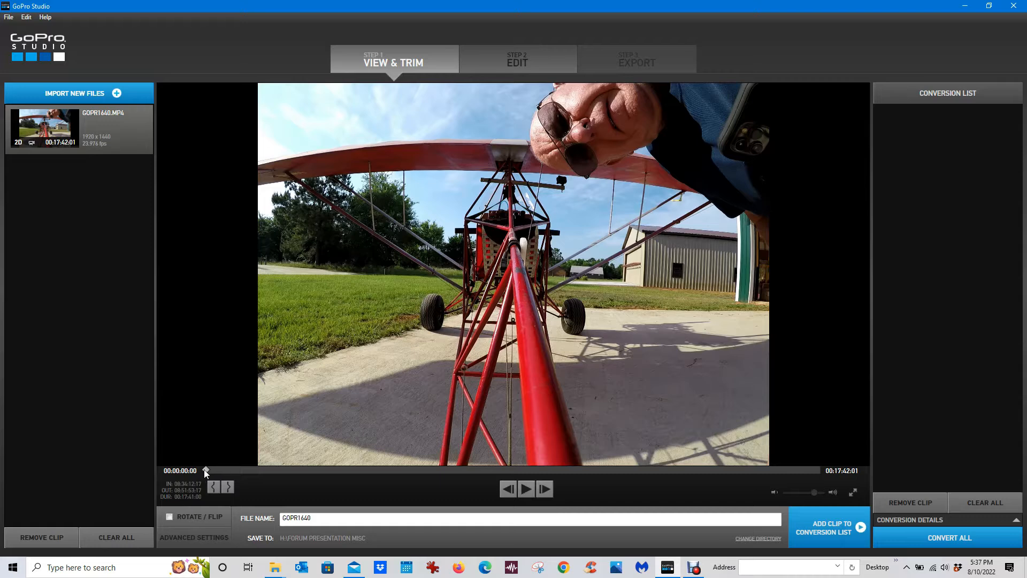
- Trim the GOPR1640 clip with the in point at 00:06:43:18 and the out point at 00:08:06:22
click(266, 470)
drag(268, 473, 438, 477)
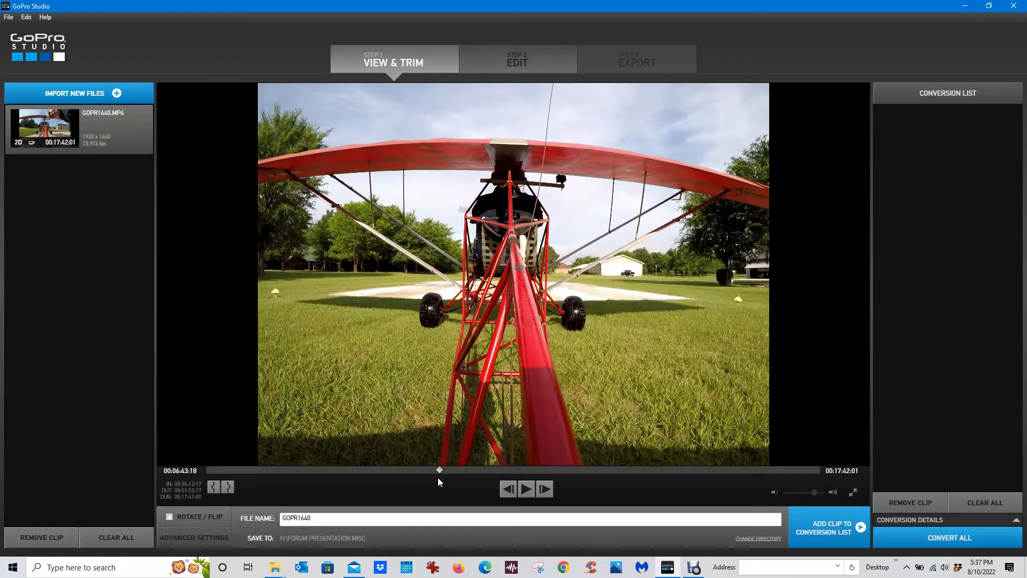
click(215, 488)
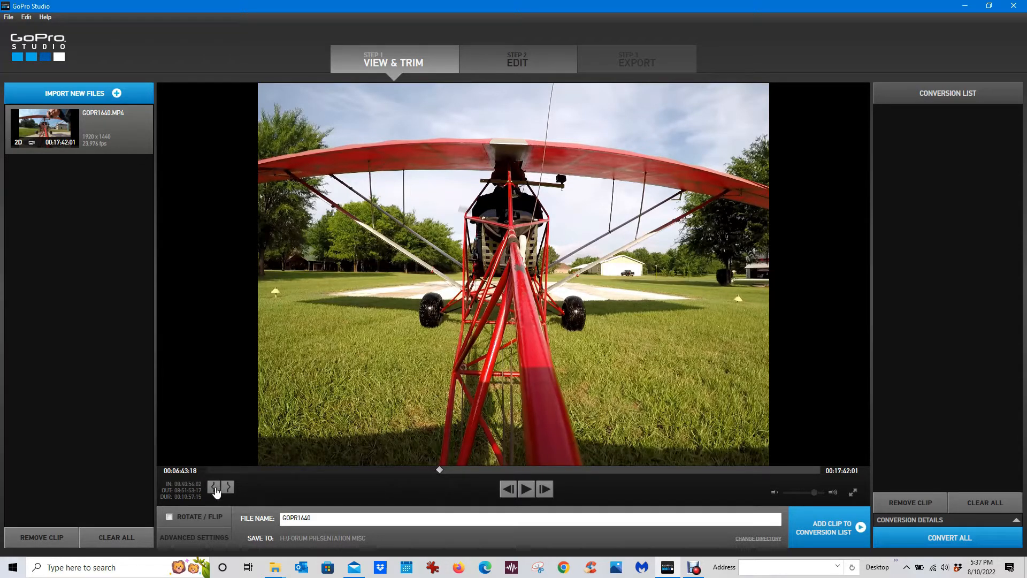
drag(440, 469, 487, 473)
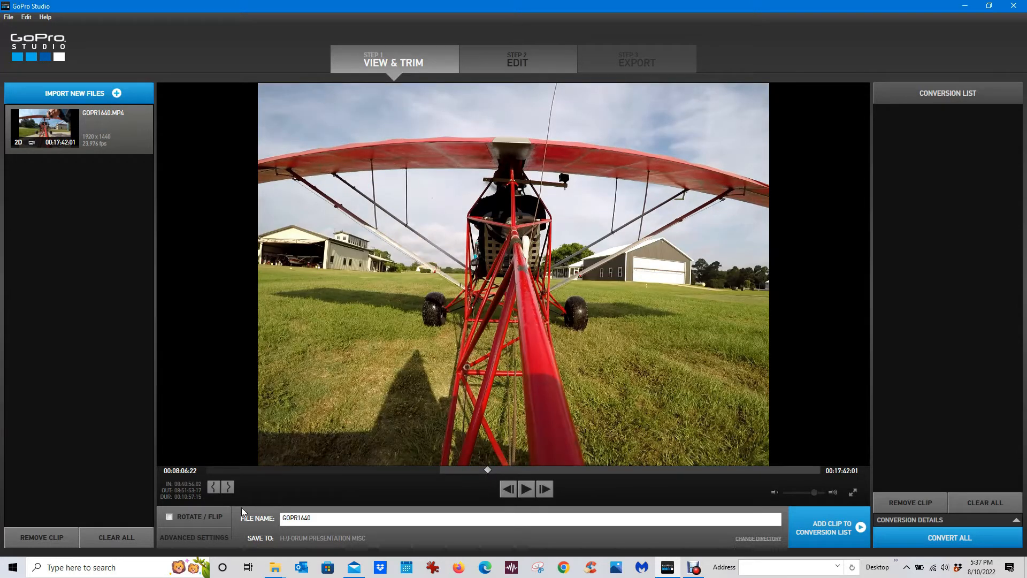
click(228, 487)
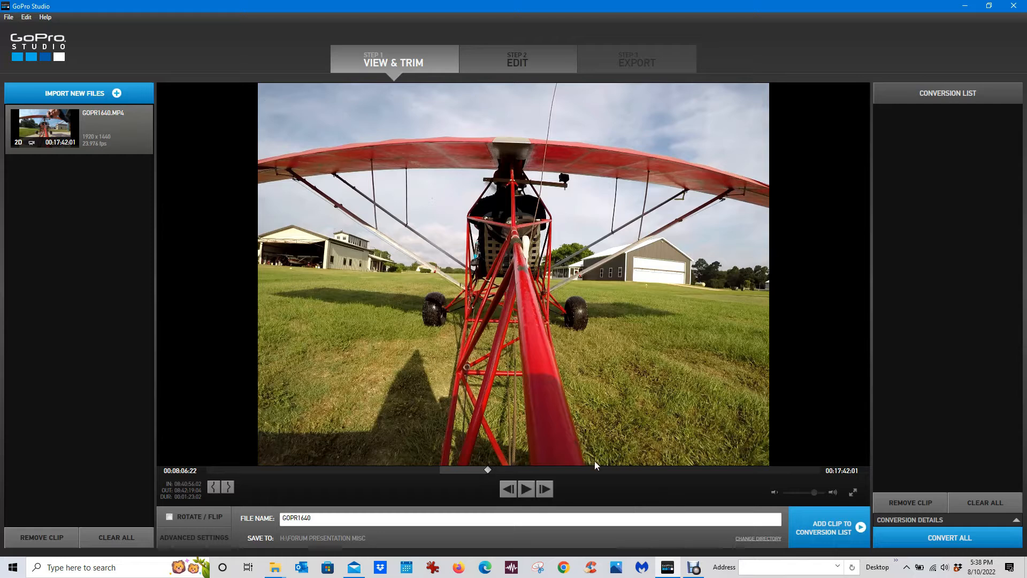
- Add the trimmed clip to the conversion list, keeping only the GOPR1640.avi entry and removing the duplicate GOPR1640-001.avi
click(830, 535)
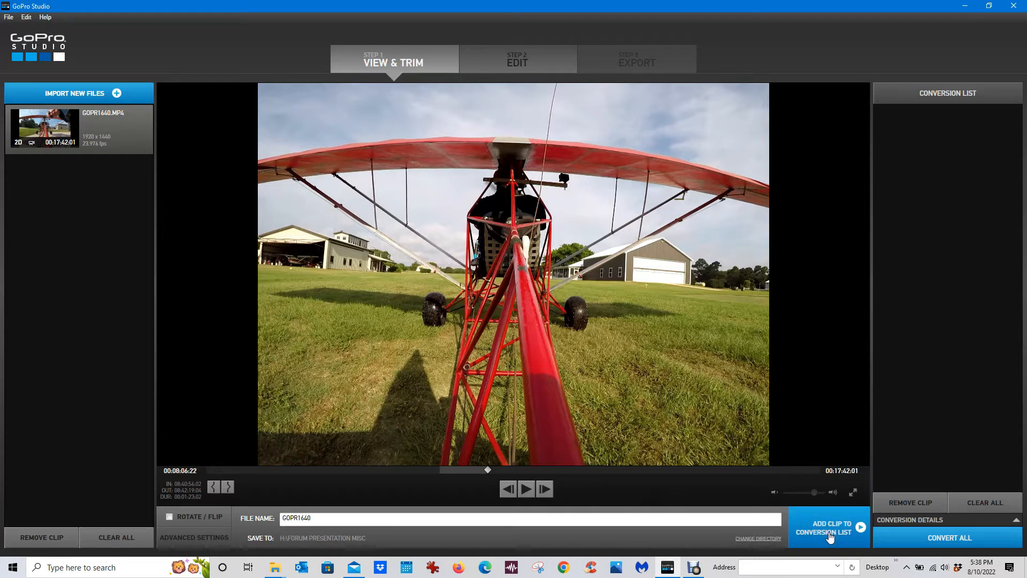
click(830, 535)
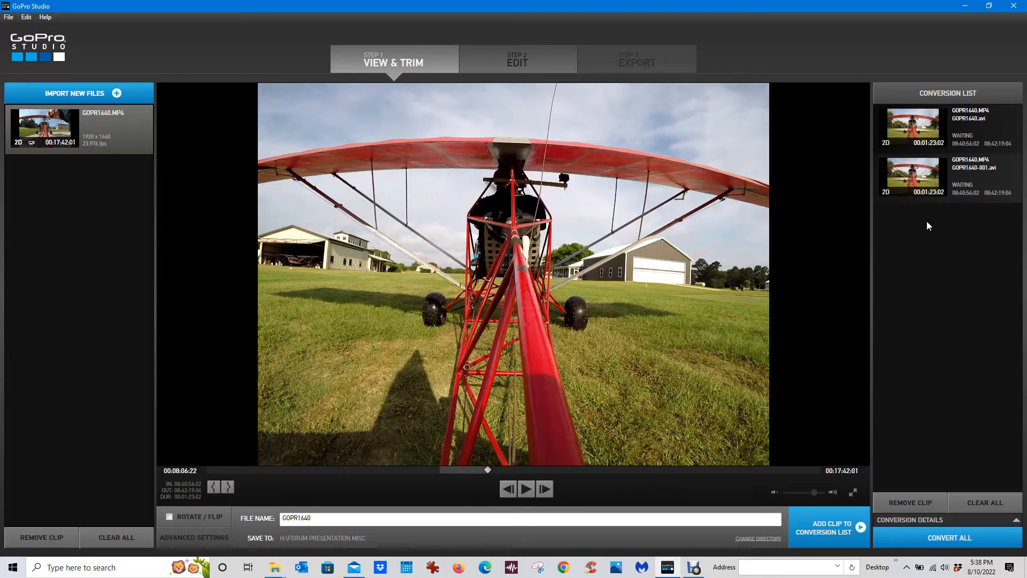
click(920, 178)
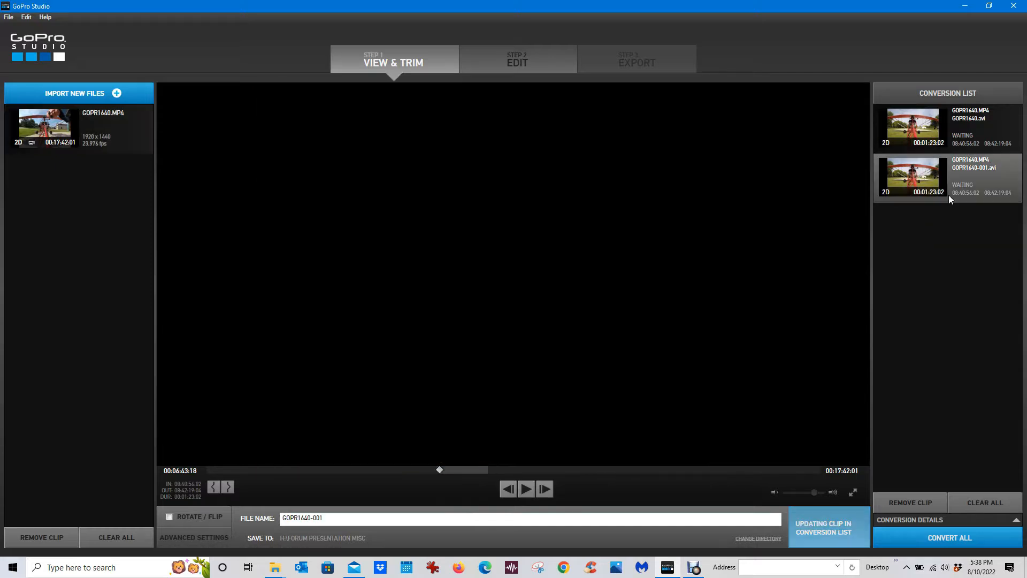
click(901, 502)
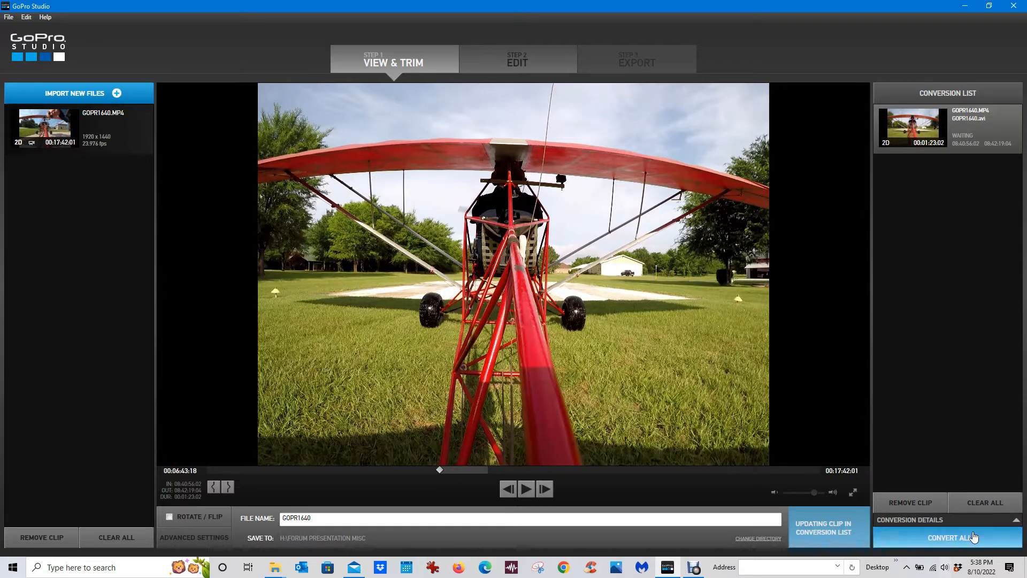
- Convert the trimmed clip in the conversion list to GOPR1640.avi
click(958, 544)
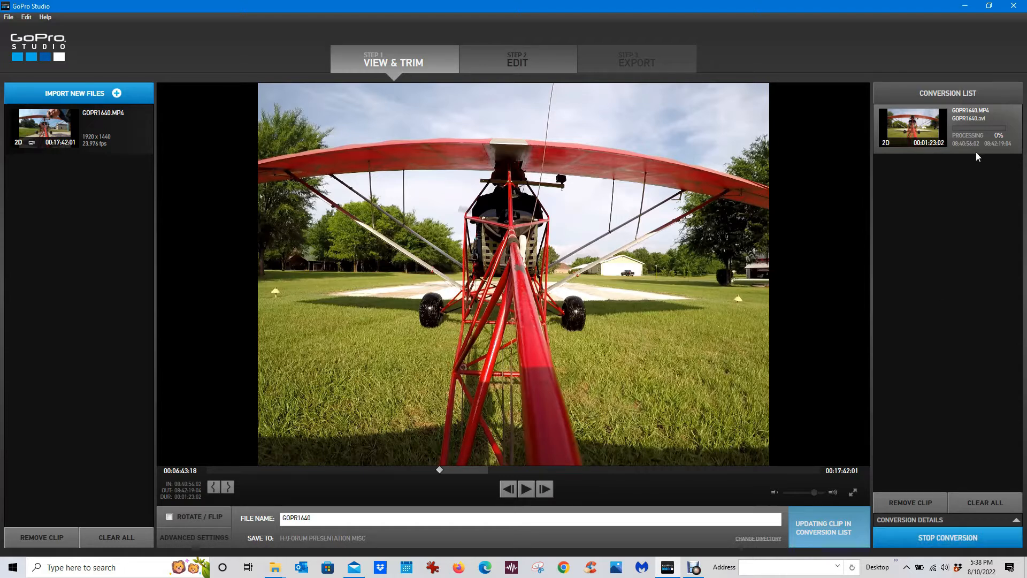
mouse_move(971, 142)
- Start an edit from the Blank Template and place the converted GOPR1640.AVI clip on the video track
click(518, 61)
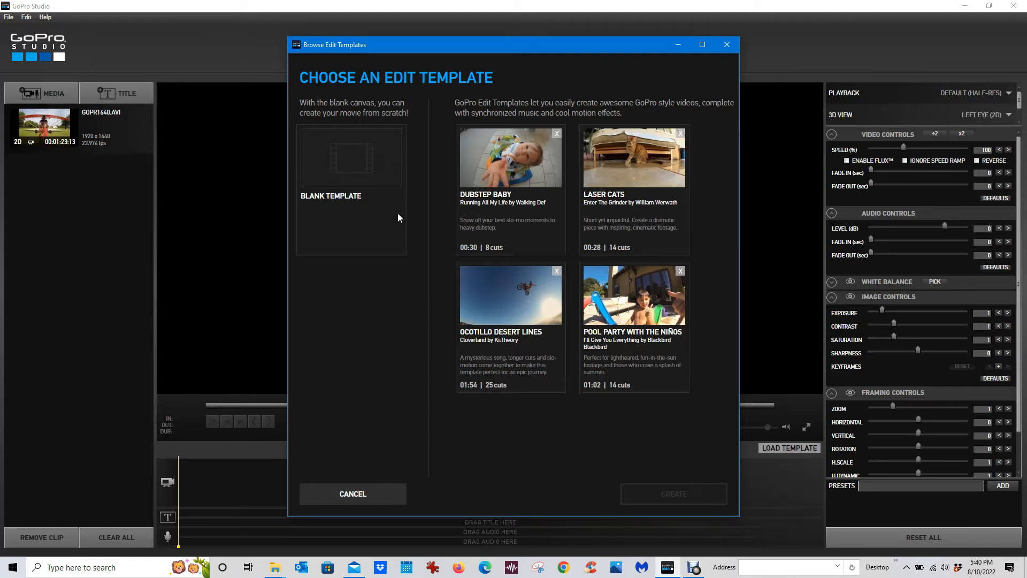
click(349, 192)
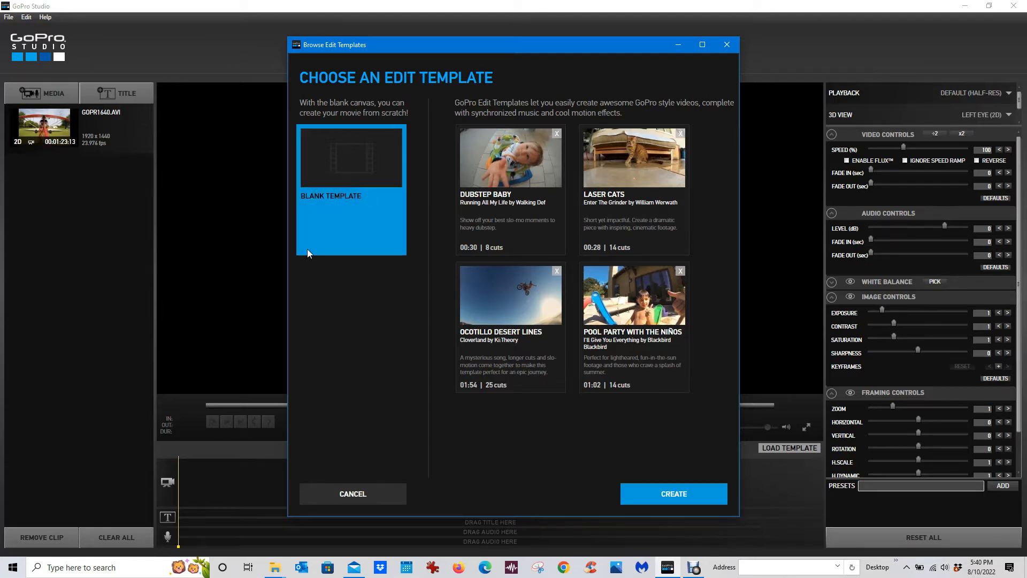
click(672, 495)
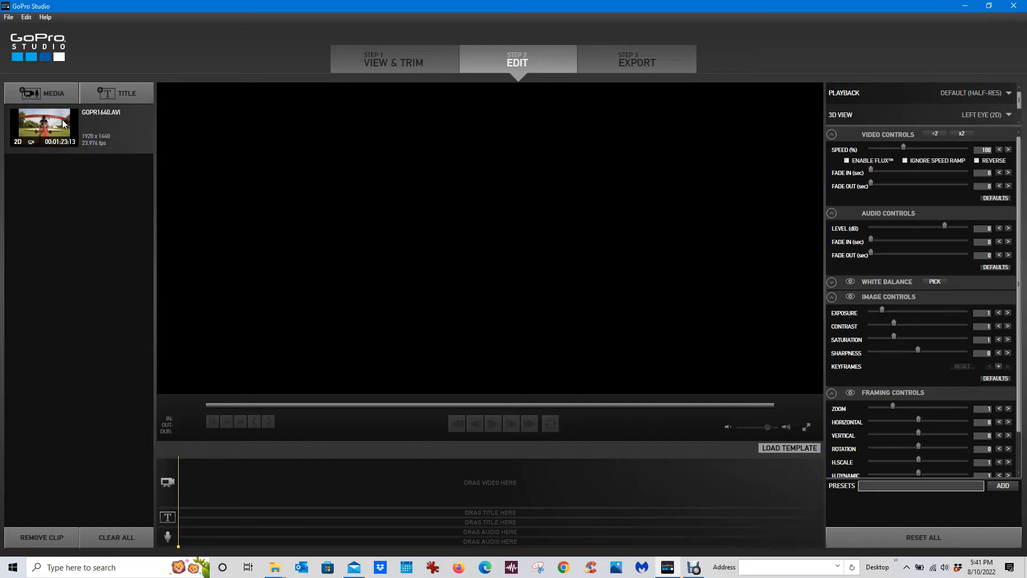
drag(63, 124, 208, 494)
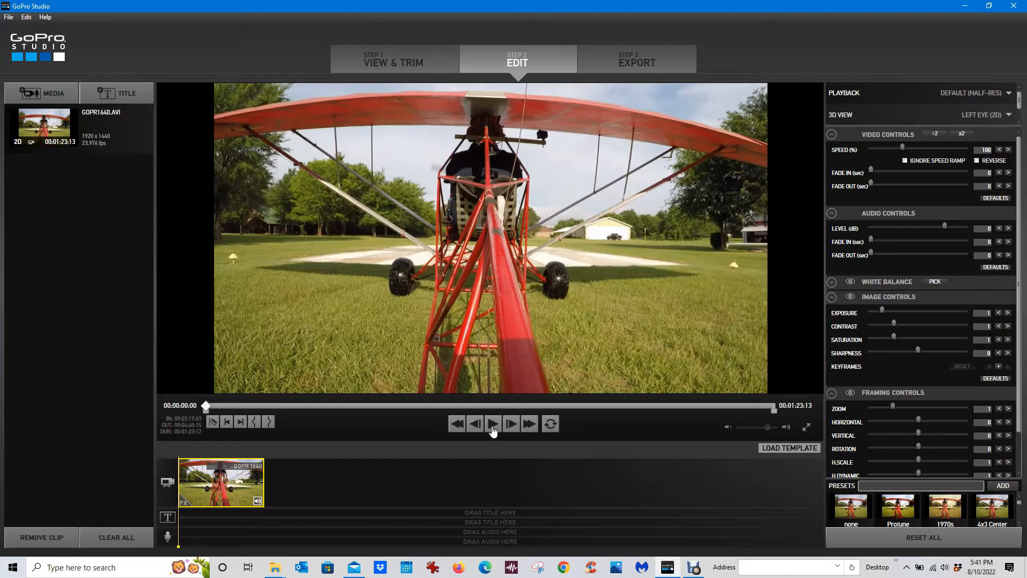
- Split the timeline clip at 00:00:27:09 and delete the part before the split
click(493, 428)
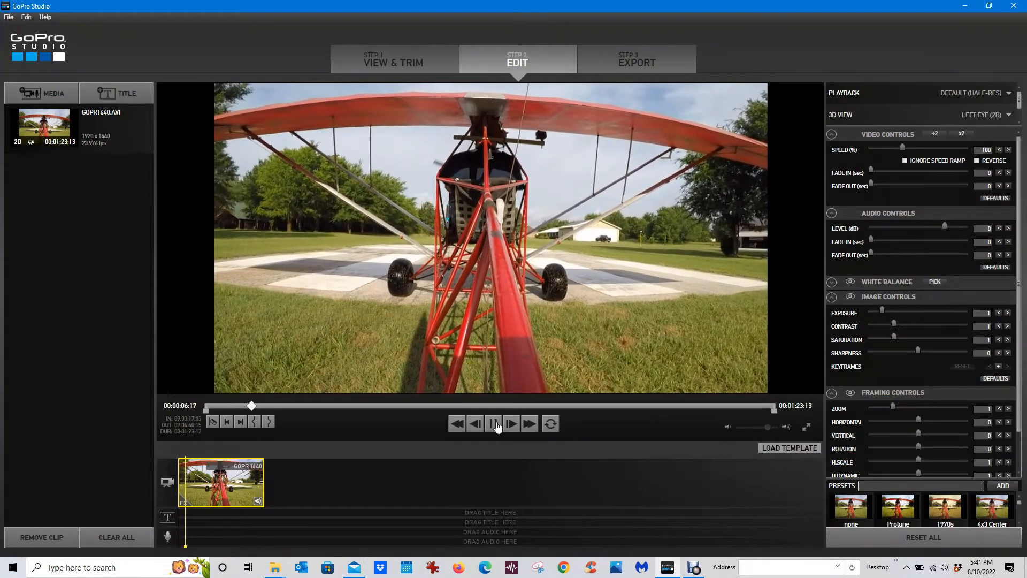
click(497, 425)
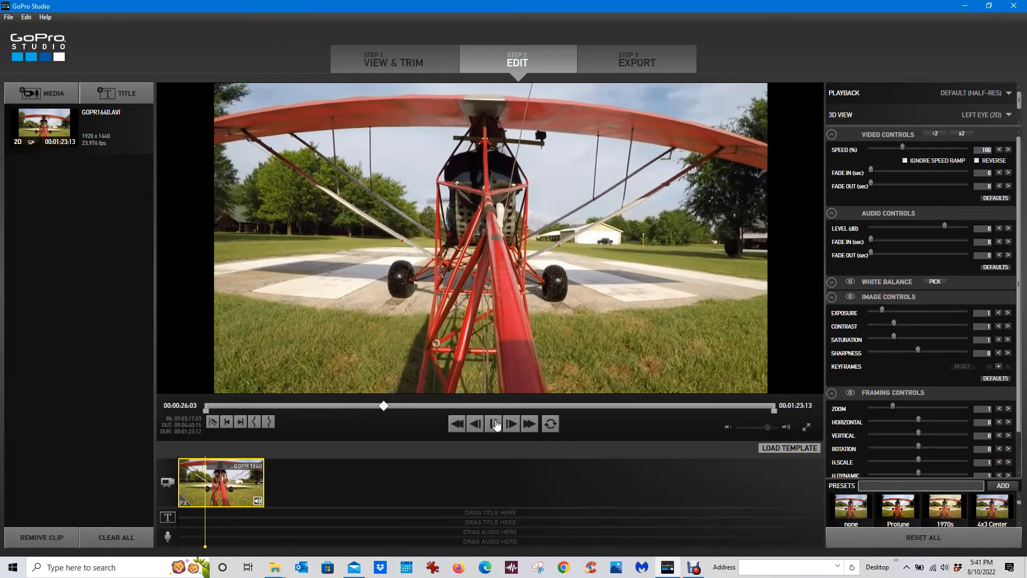
click(496, 425)
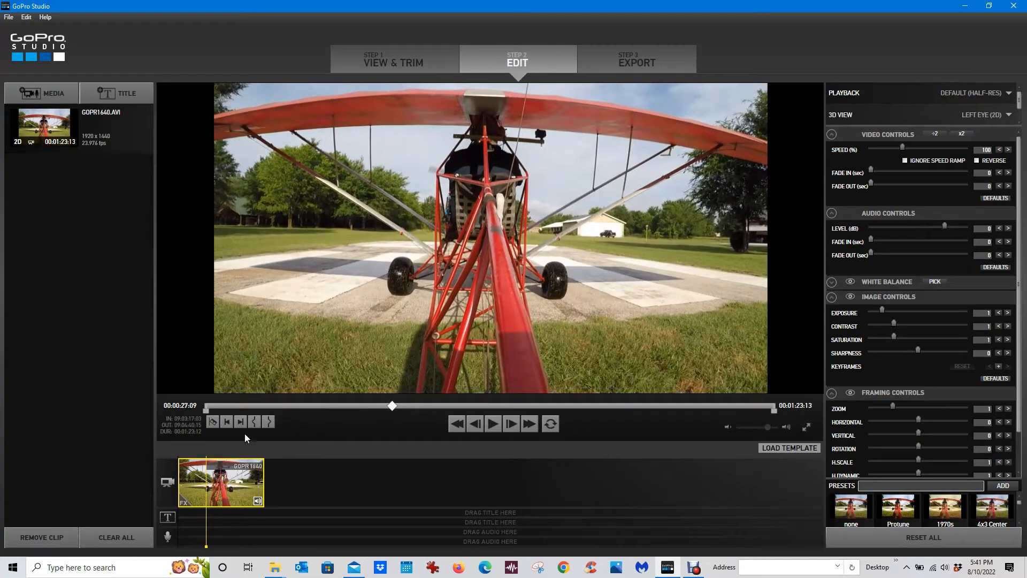
click(215, 426)
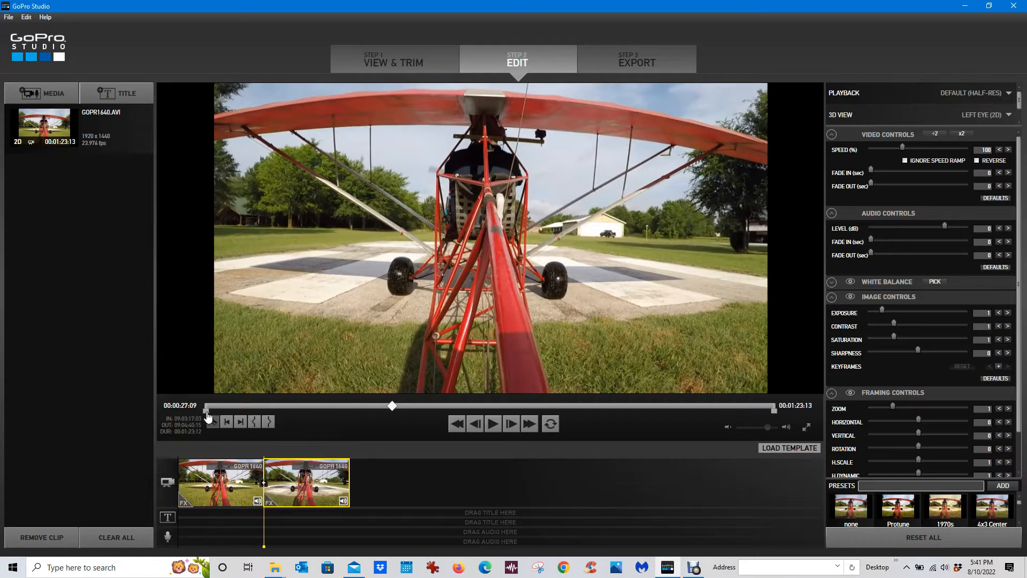
click(211, 481)
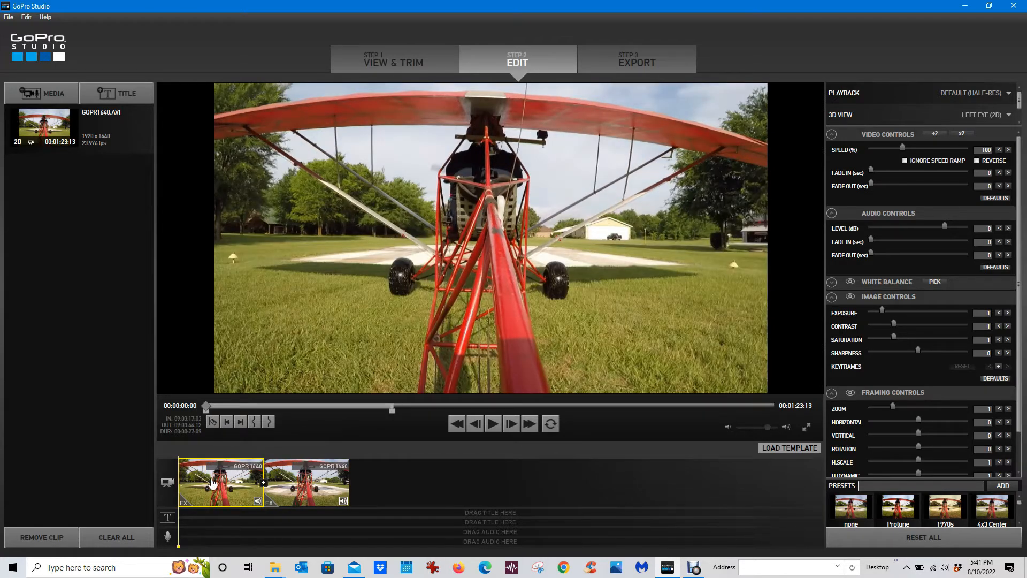
key(Delete)
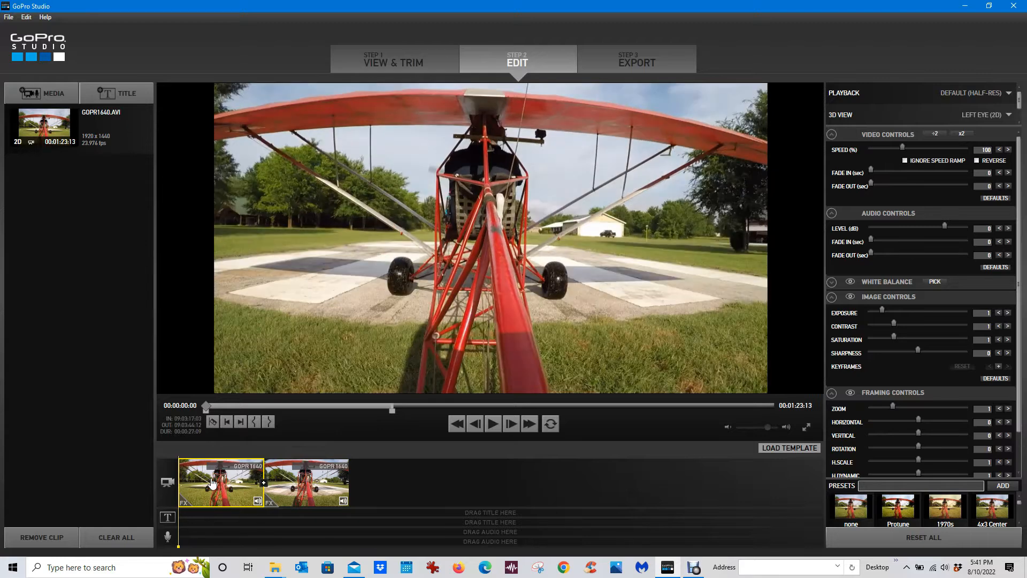
- Play through the remaining timeline clip, split it at 00:00:47:06 and delete the part after the split
click(493, 423)
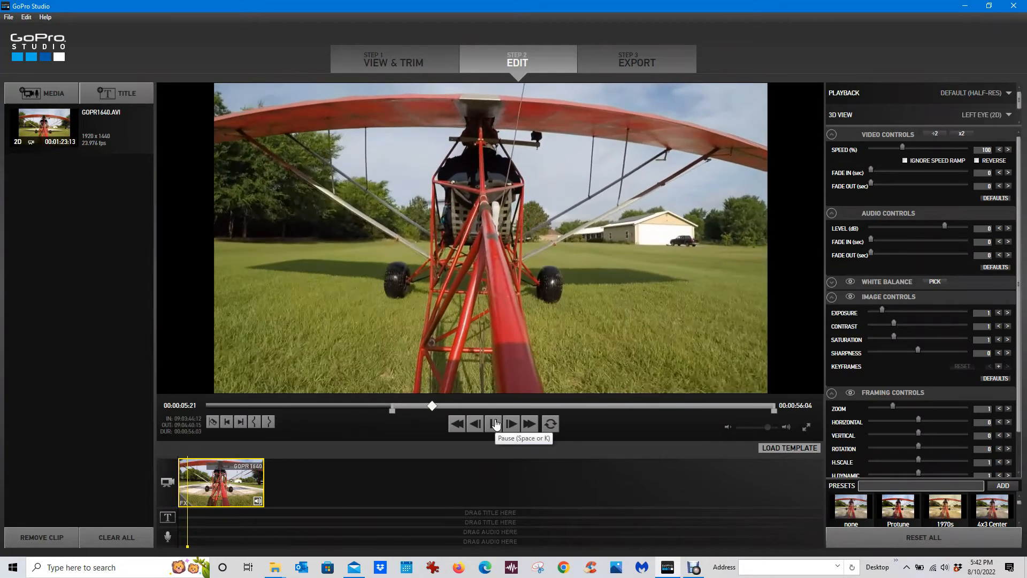
click(496, 424)
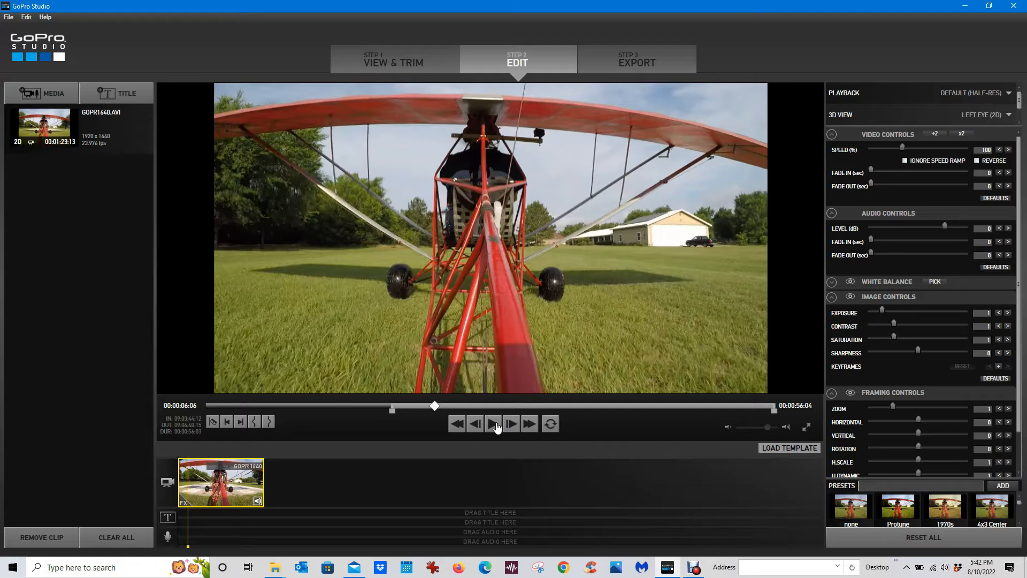
click(495, 426)
click(495, 425)
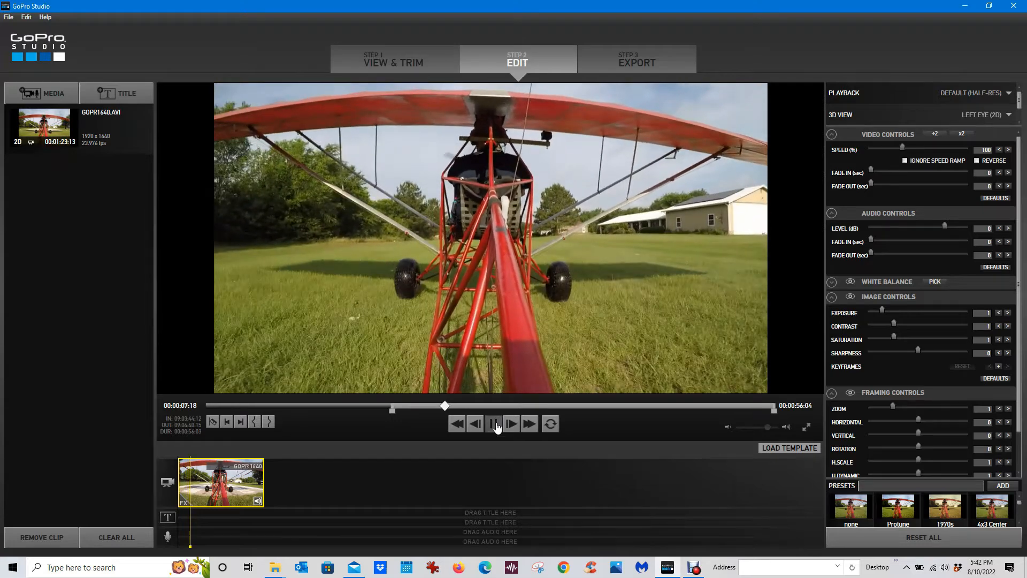
click(530, 424)
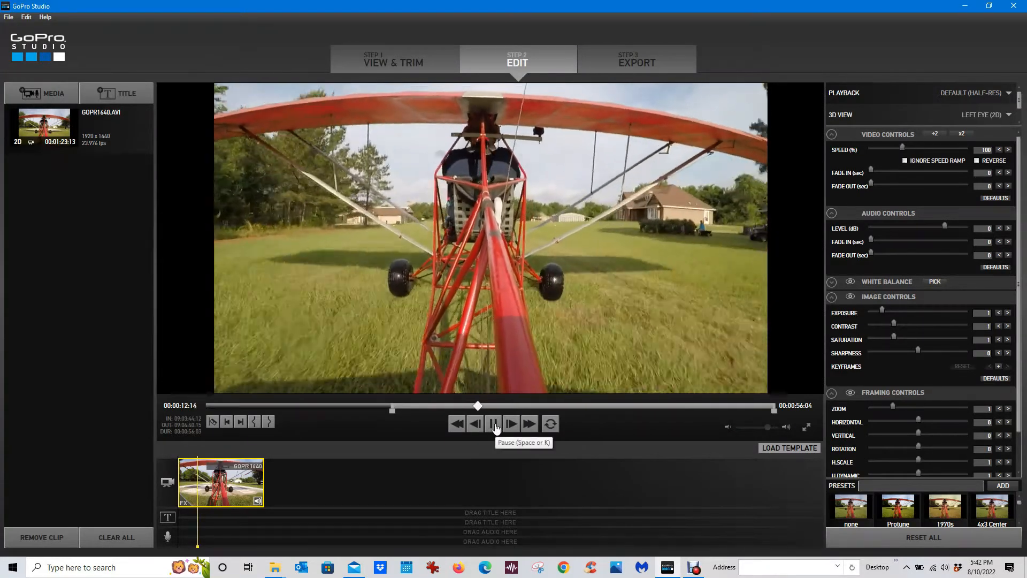
click(495, 425)
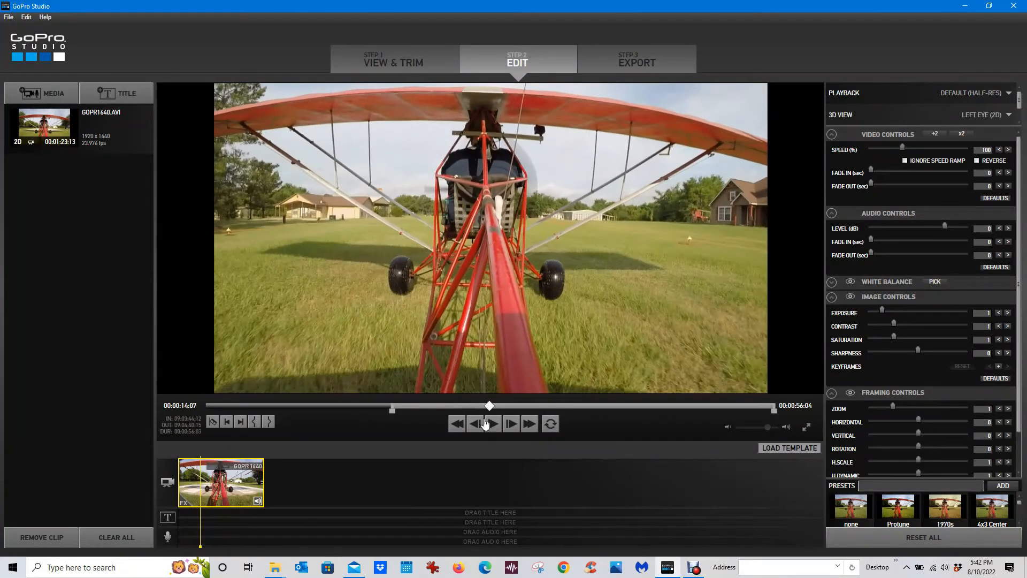
click(458, 426)
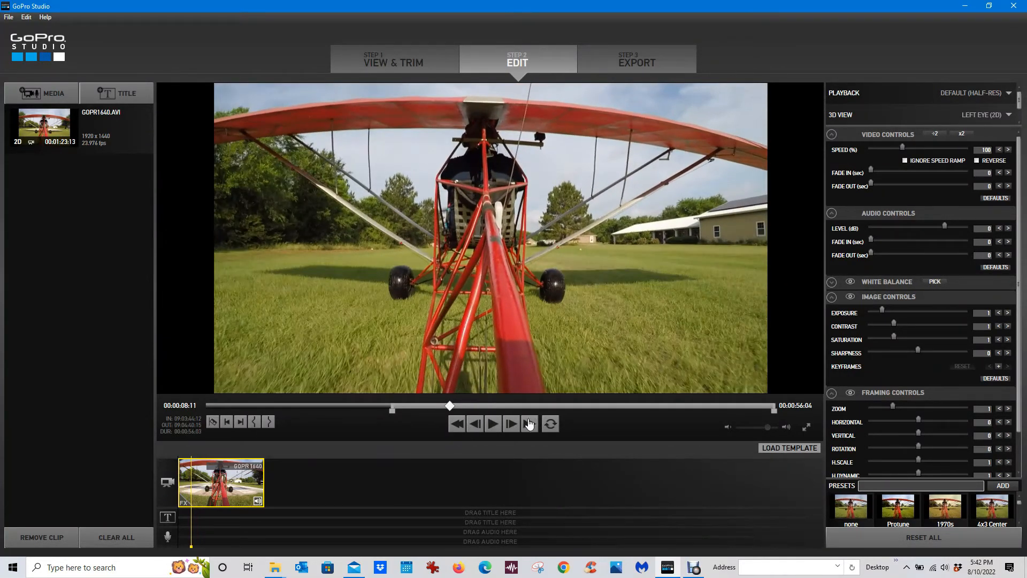
click(529, 426)
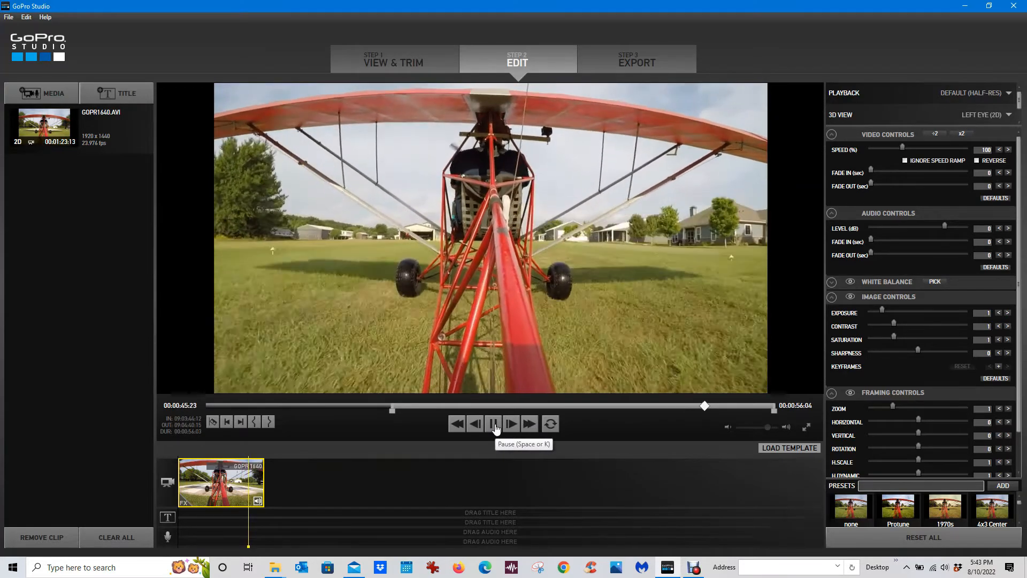
click(494, 424)
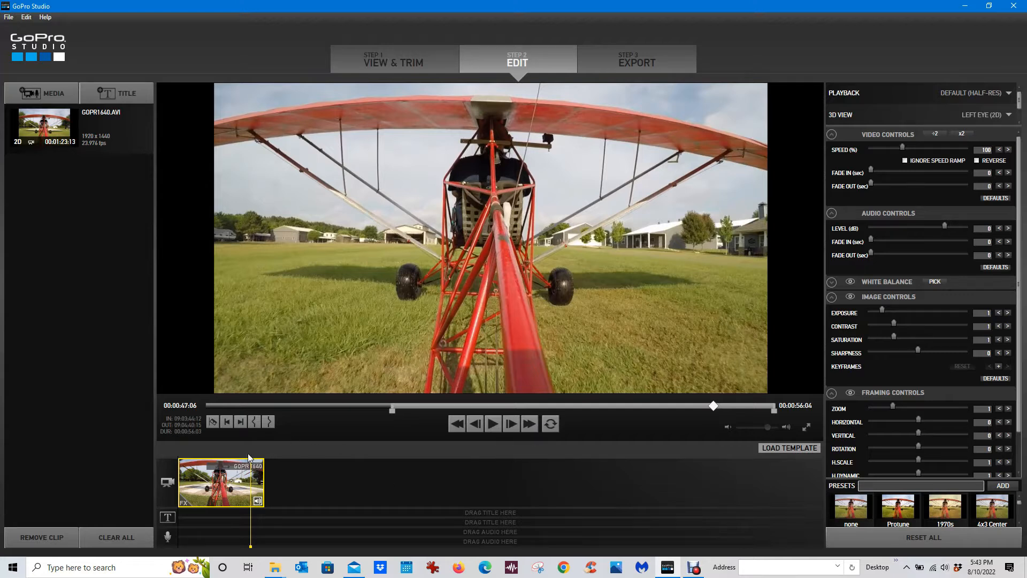
click(215, 427)
click(306, 478)
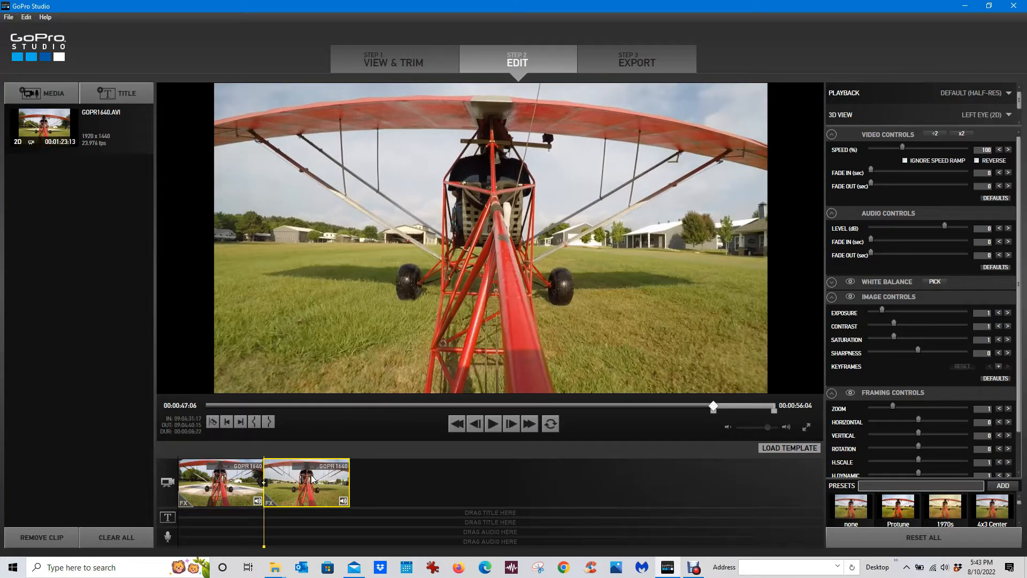
key(Delete)
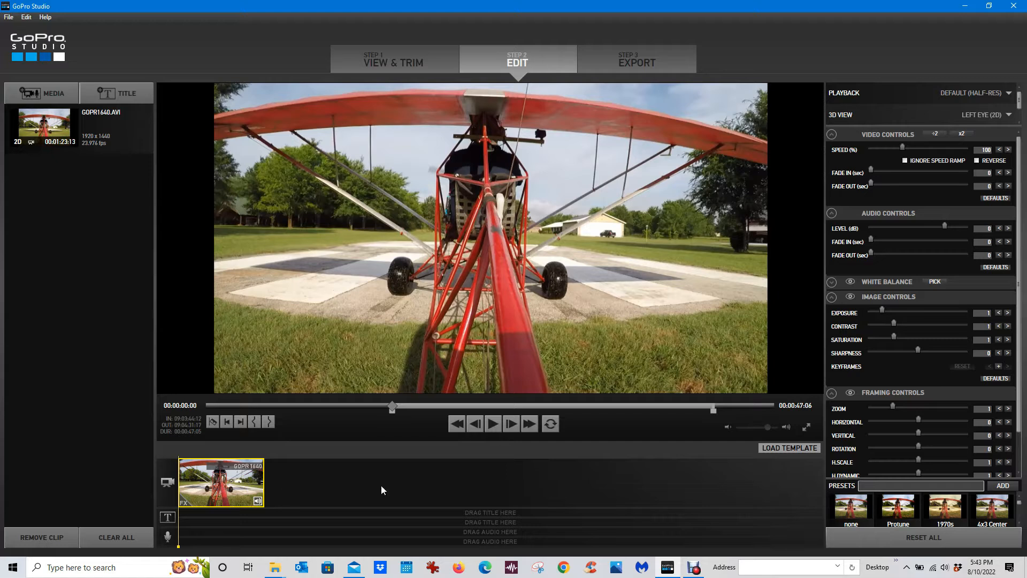
- Create a new title and set its text size to 42
click(131, 95)
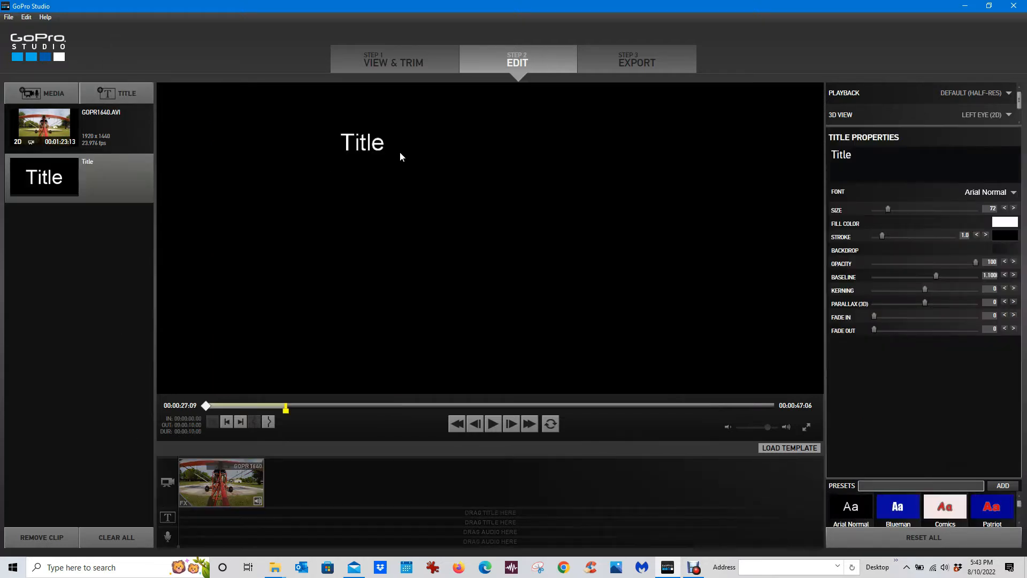
click(53, 182)
click(1005, 209)
drag(888, 208, 883, 208)
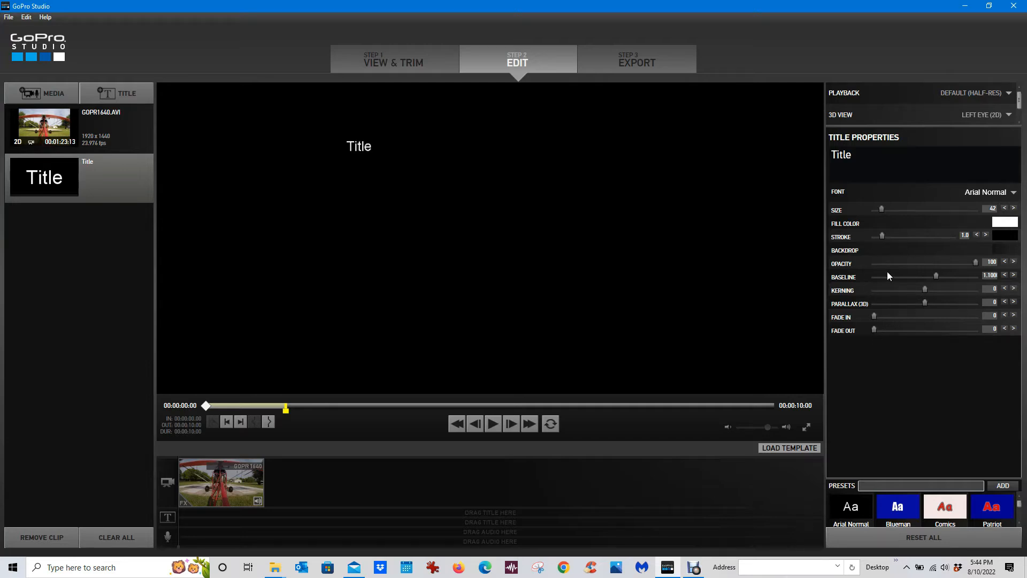
- Change the title's fill color to bright red
click(1000, 225)
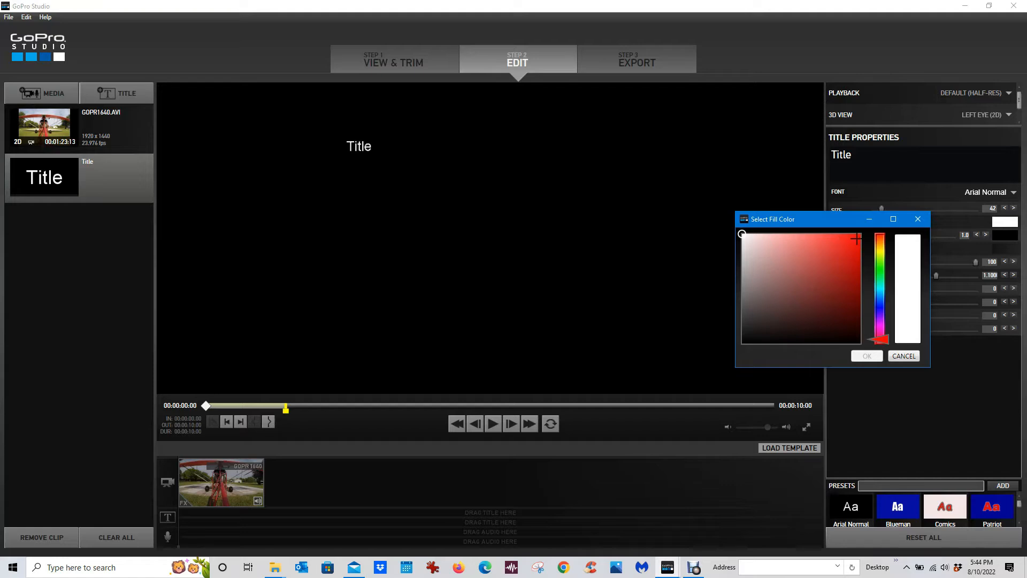
click(856, 239)
click(867, 357)
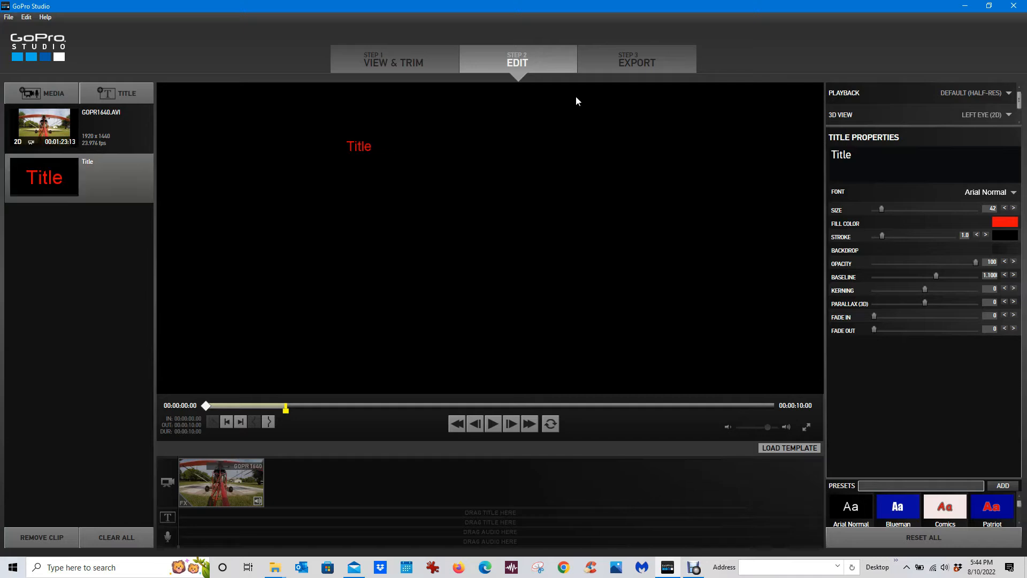
- Replace the placeholder title text with "Gopro Studio Basics"
key(BackSpace)
key(BackSpace)
key(BackSpace)
key(BackSpace)
key(BackSpace)
text(Gopro)
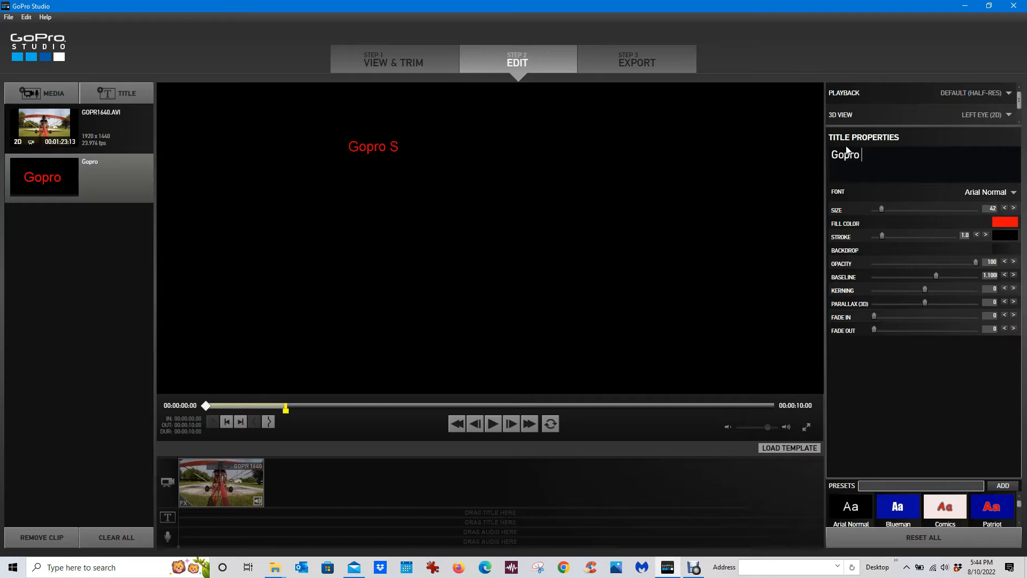
text( Studio)
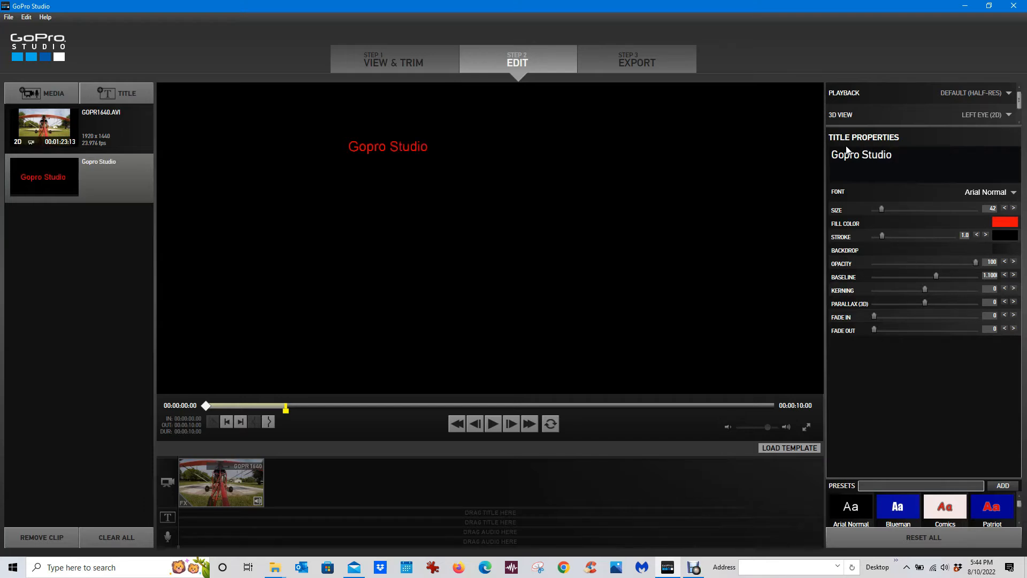
text( asido)
key(BackSpace)
key(BackSpace)
key(BackSpace)
key(BackSpace)
key(BackSpace)
text(Basics)
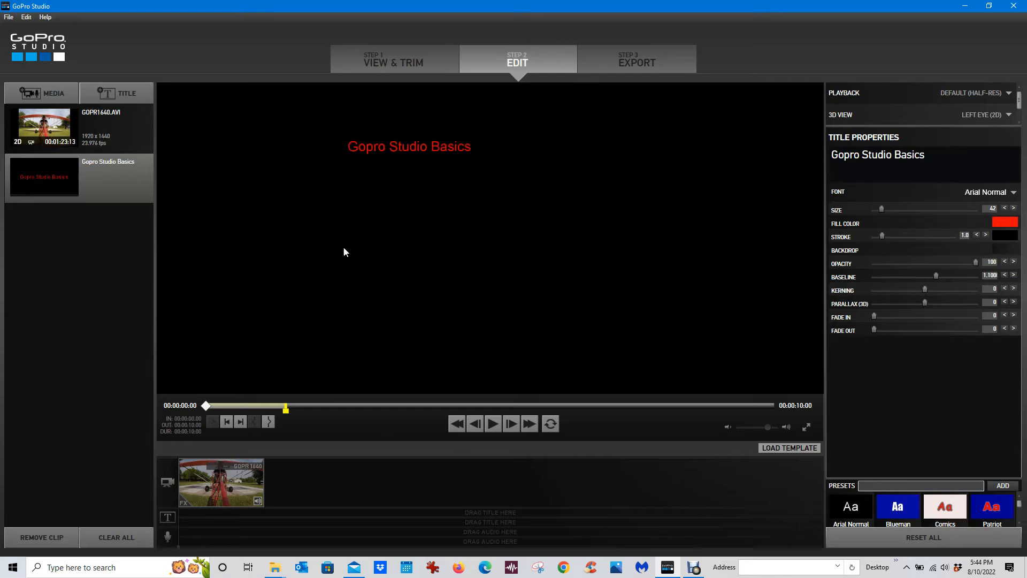
- Place the Gopro Studio Basics title on the title track at the start of the clip and shorten it to about 4 seconds
drag(39, 173, 181, 511)
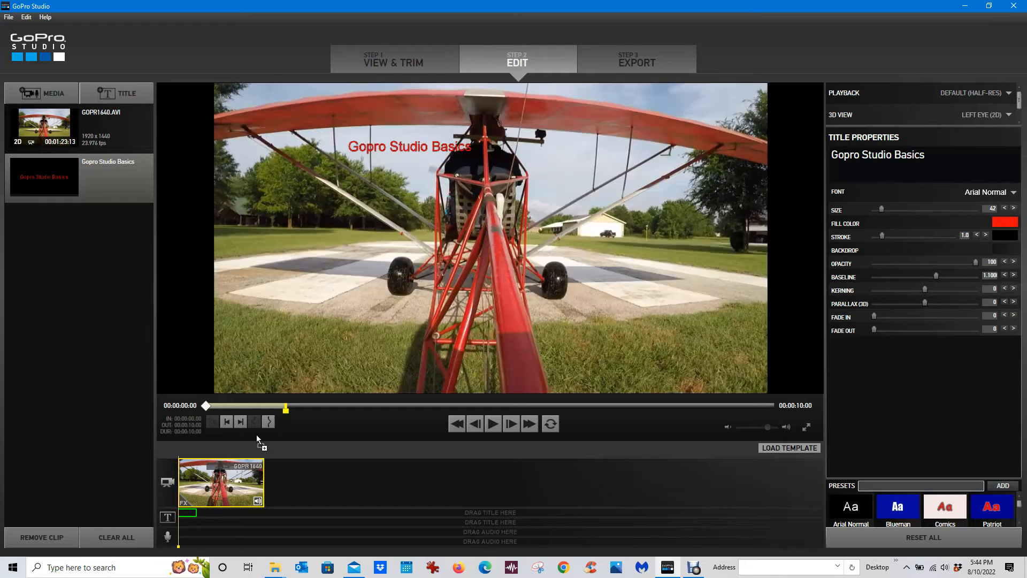
click(188, 515)
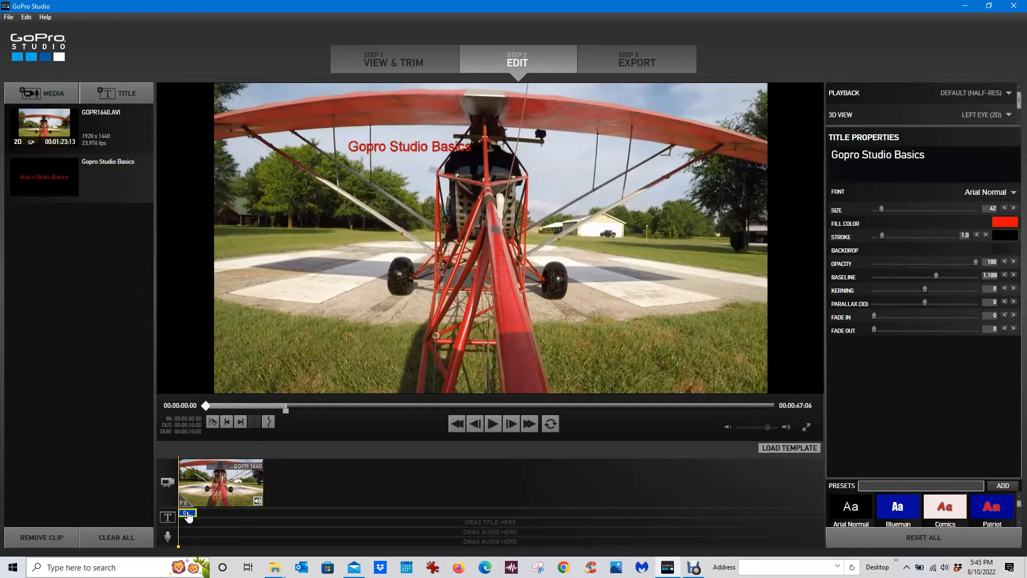
right_click(189, 515)
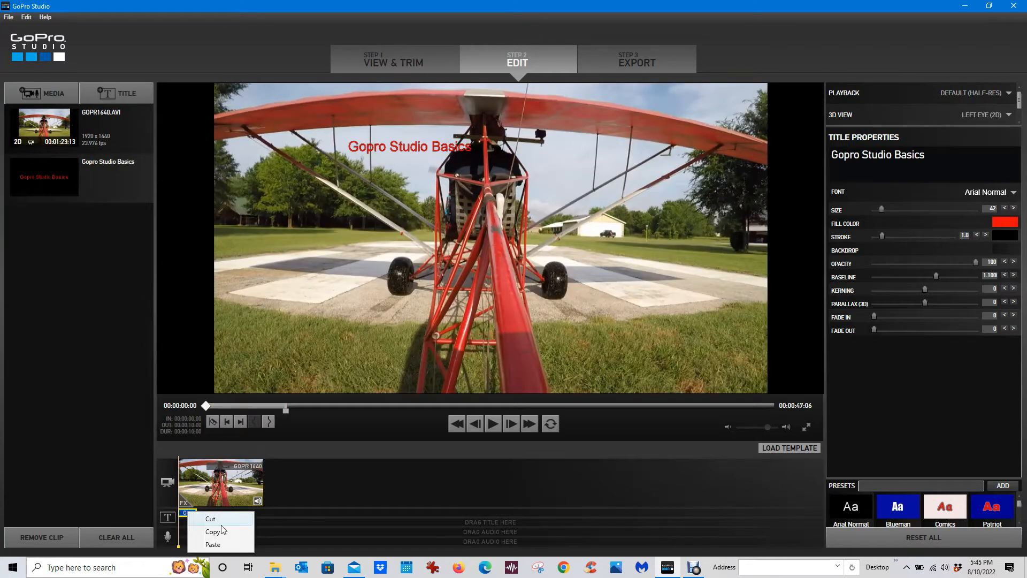
click(271, 318)
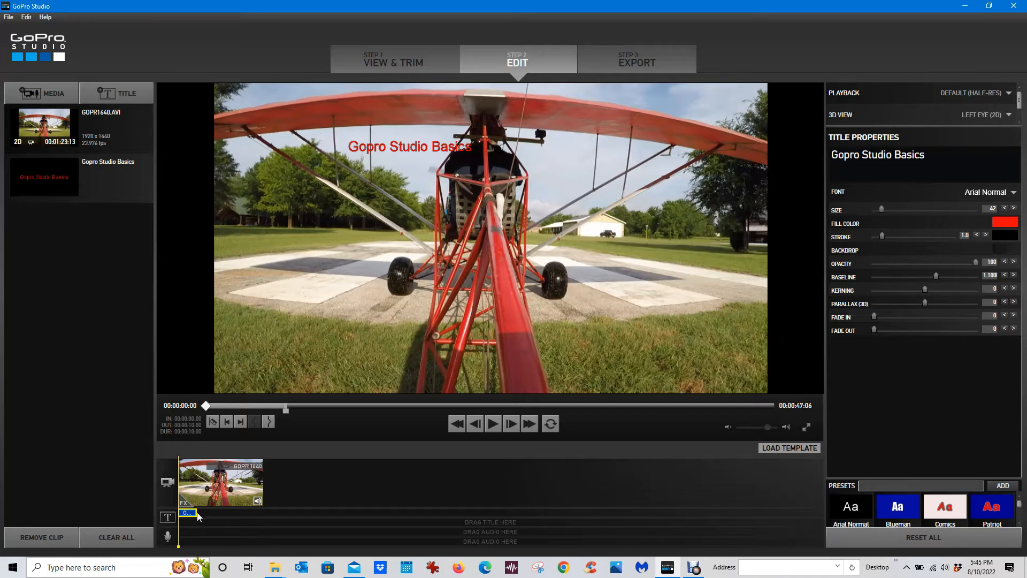
drag(245, 519, 185, 515)
- Reposition the title over the lower-left part of the video picture and enlarge its text size to 60
click(493, 425)
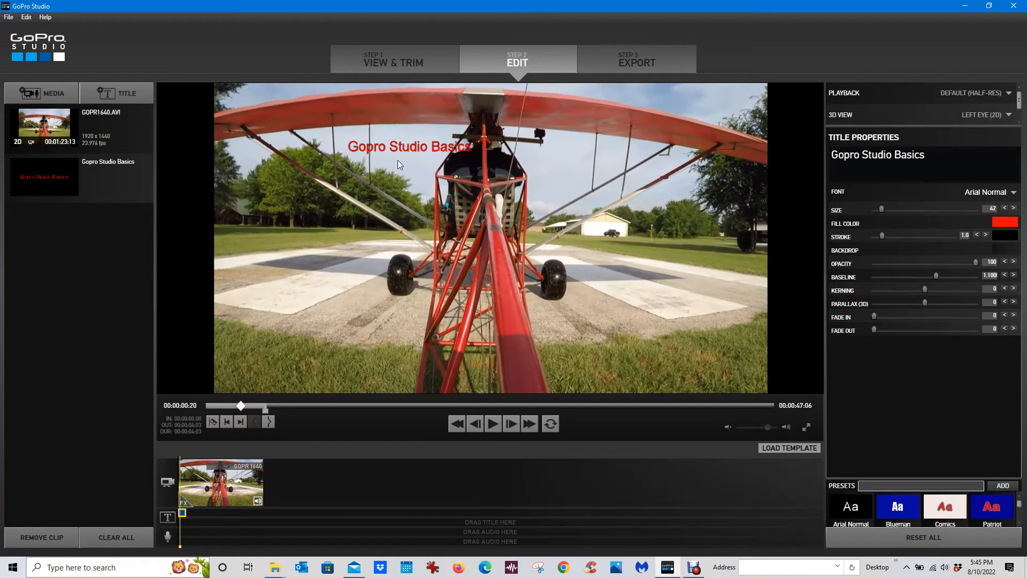
drag(400, 150, 333, 304)
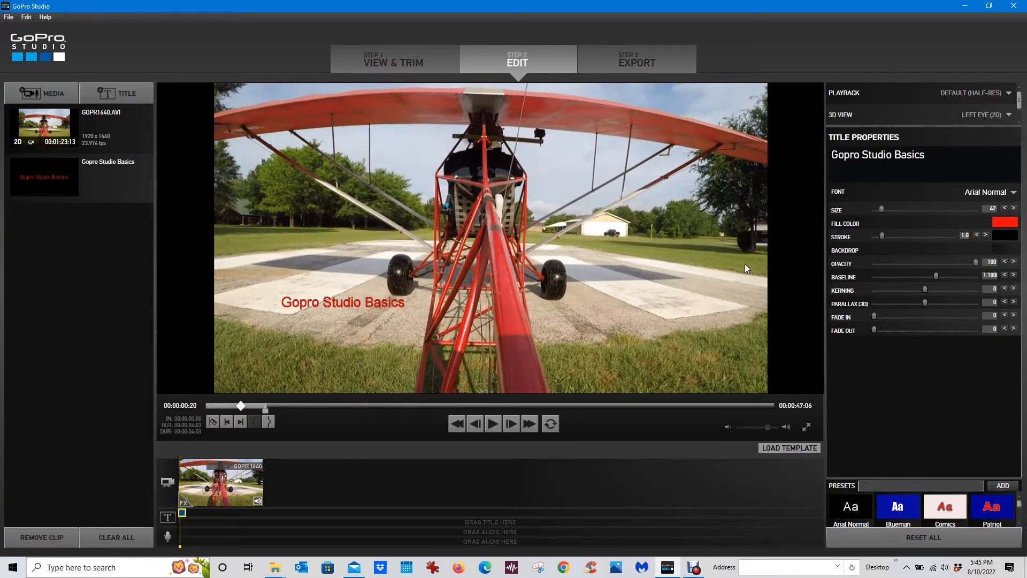
click(1015, 209)
click(1014, 209)
click(1014, 209)
click(1015, 210)
click(1015, 210)
click(1015, 209)
click(1014, 209)
click(1015, 210)
click(1015, 209)
click(1015, 209)
click(1014, 209)
click(1014, 209)
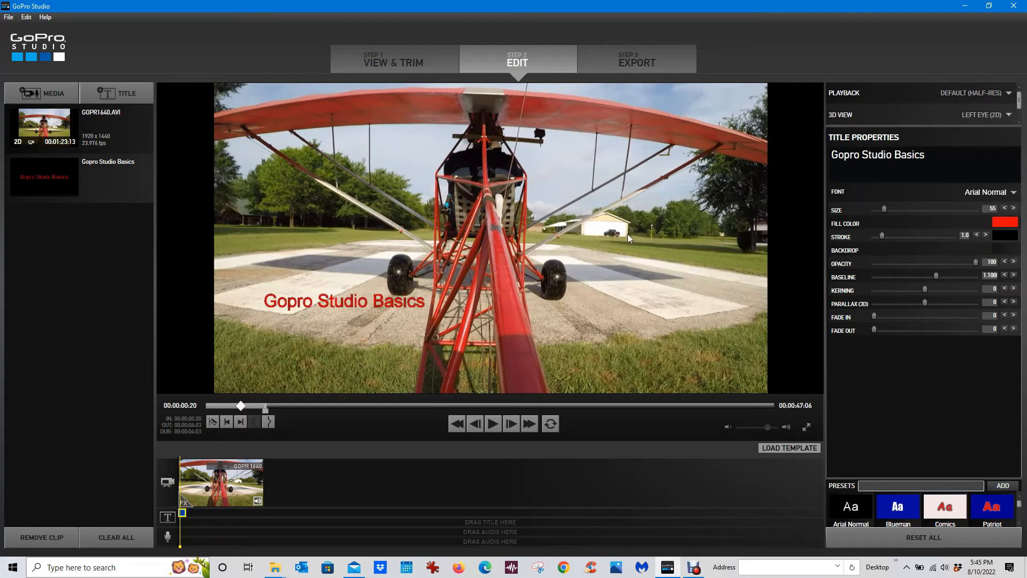
click(1015, 209)
click(1015, 209)
click(1015, 209)
click(1014, 209)
click(1014, 209)
drag(335, 306, 320, 318)
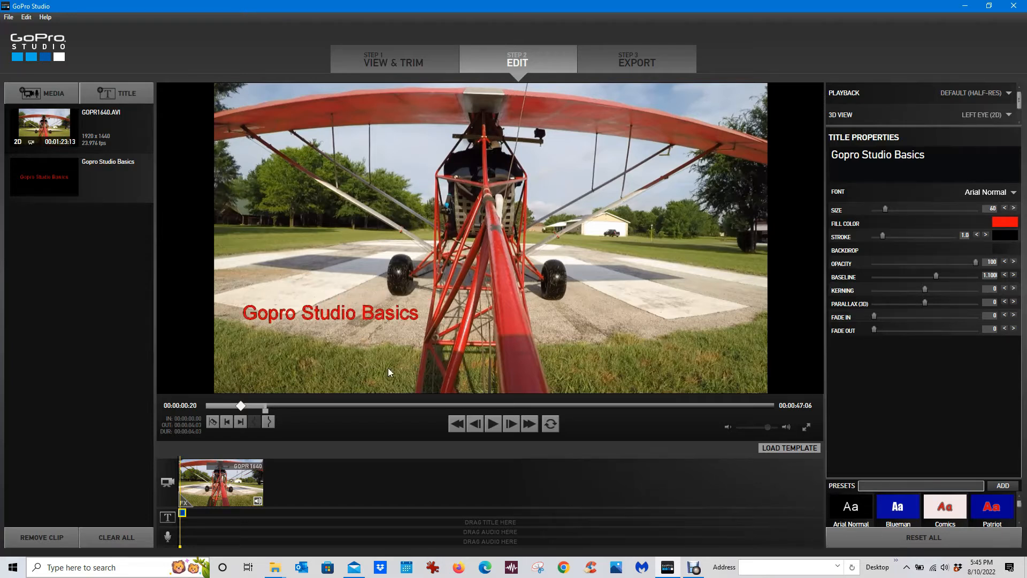
- Play the opening of the timeline to check how long the title shows, and return the playhead to the start
click(494, 425)
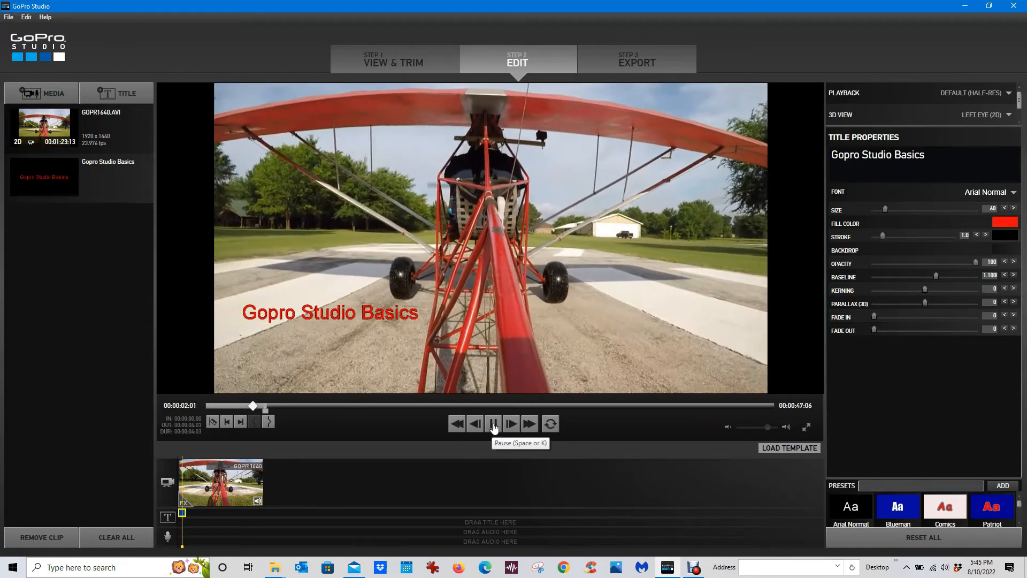
click(493, 425)
click(493, 424)
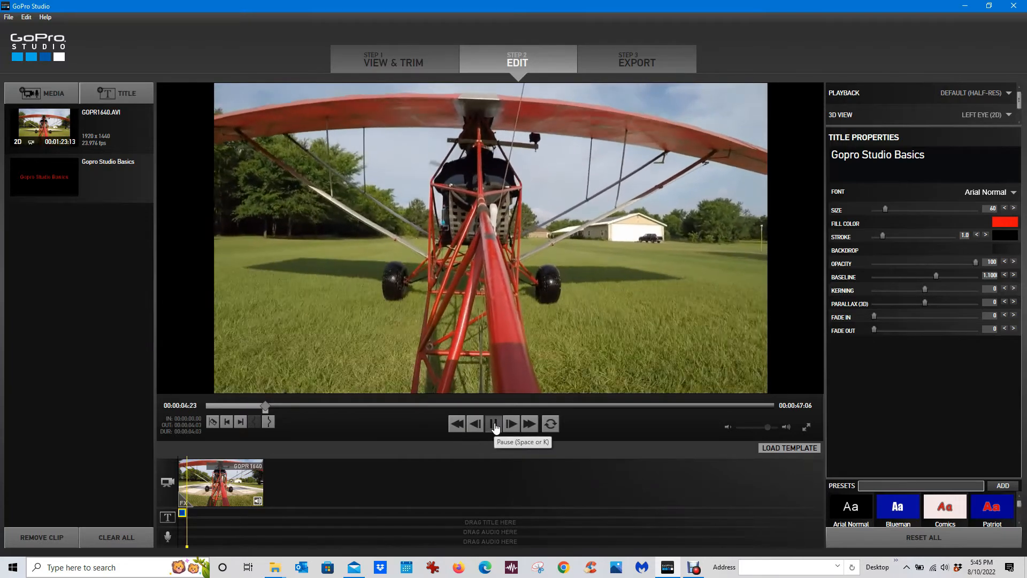
click(339, 325)
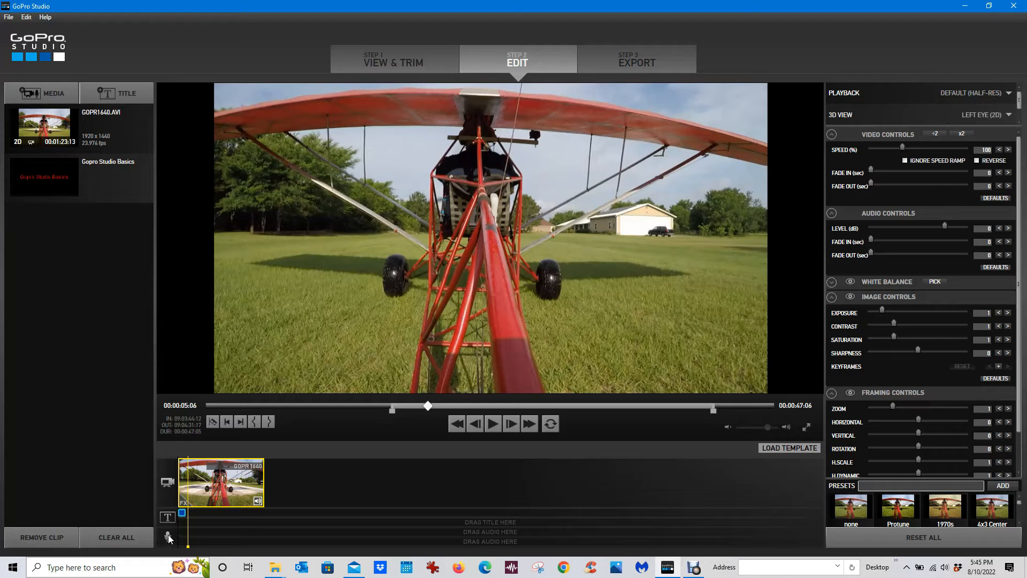
click(210, 531)
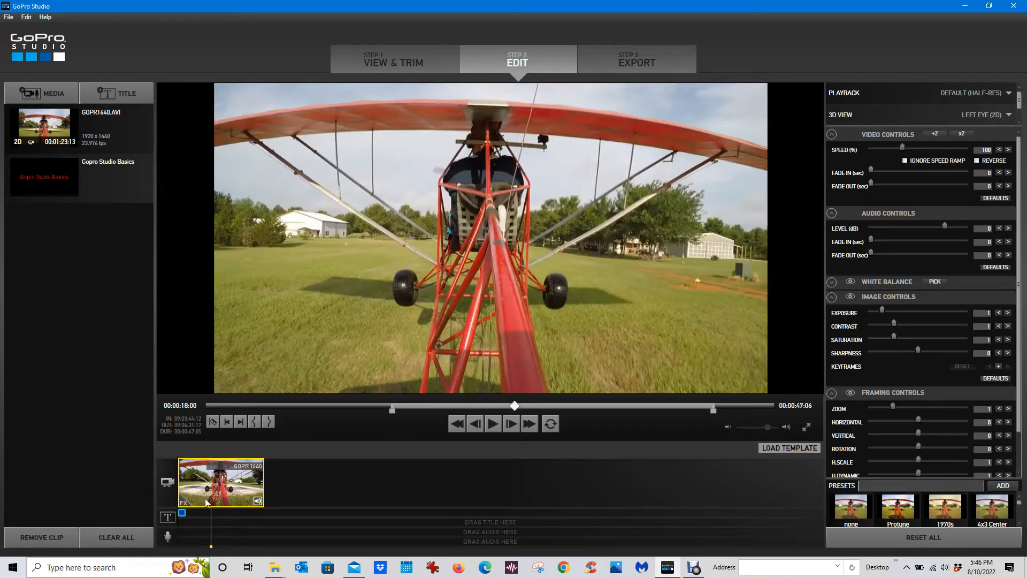
click(181, 546)
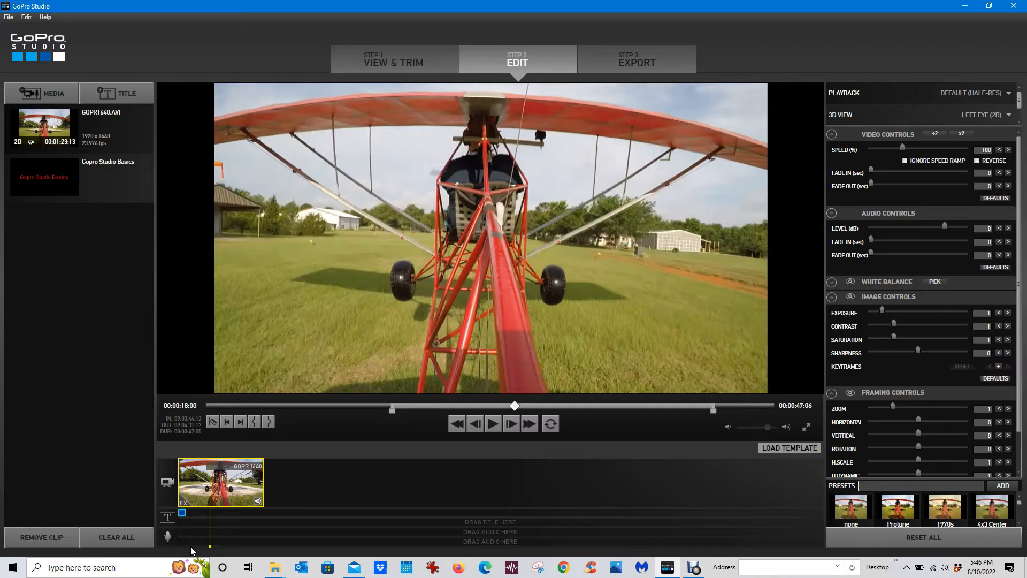
click(175, 549)
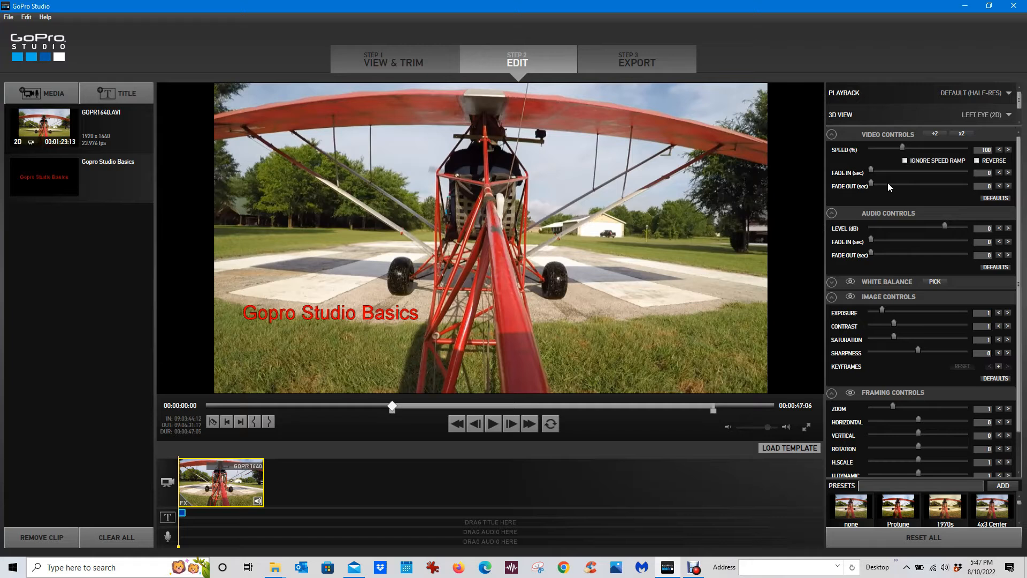
- Add the GOPR1640.AVI clip again after the first clip on the video track and play across the cut between them
mouse_move(911, 180)
mouse_move(51, 127)
mouse_down()
mouse_move(214, 327)
mouse_move(291, 486)
mouse_up()
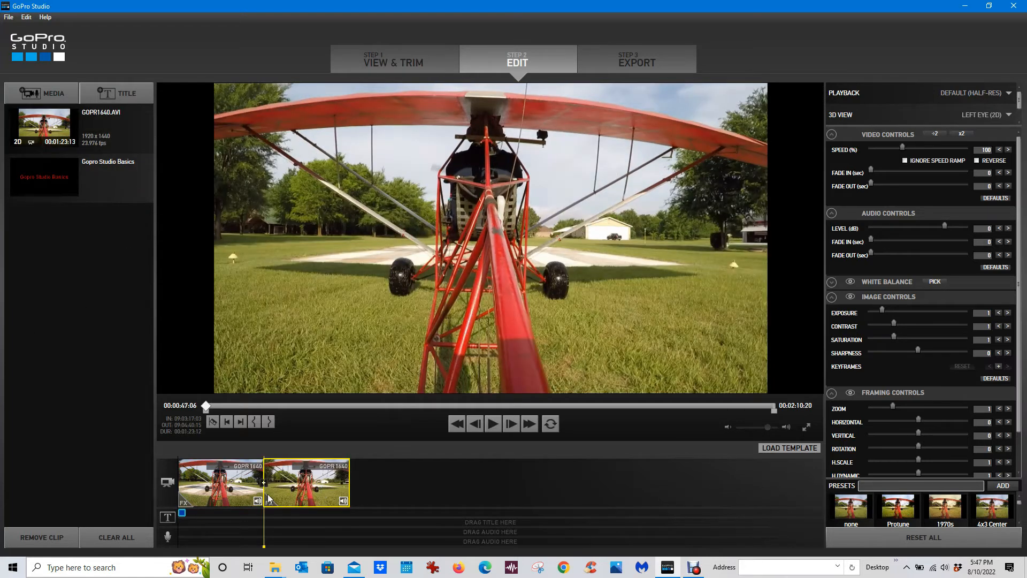
drag(262, 551, 259, 551)
click(493, 424)
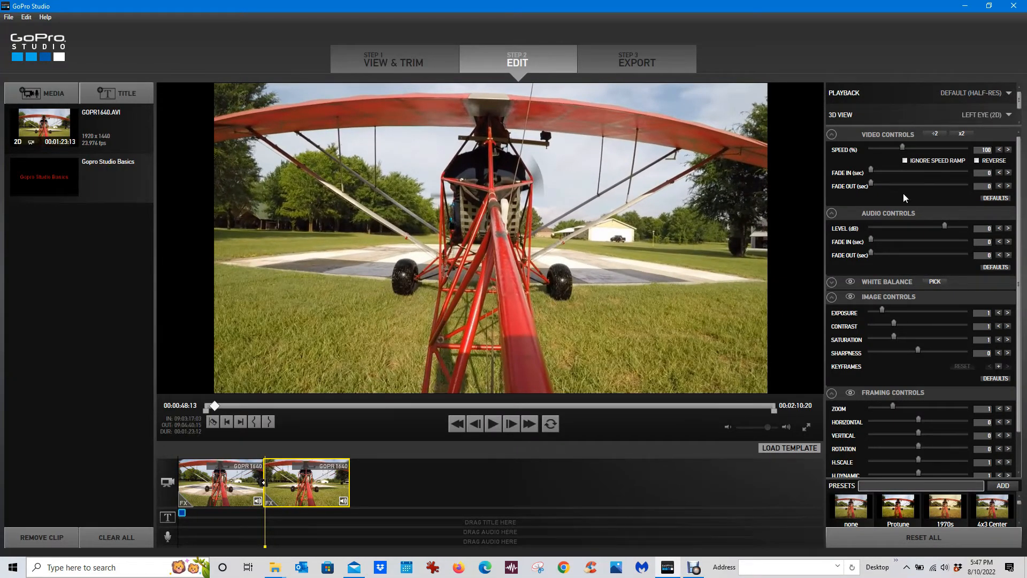
- Set the second clip's video fade in to 2 seconds and play the cut between the two clips to check it
click(1009, 173)
click(1009, 173)
click(1009, 173)
click(1009, 173)
click(1009, 173)
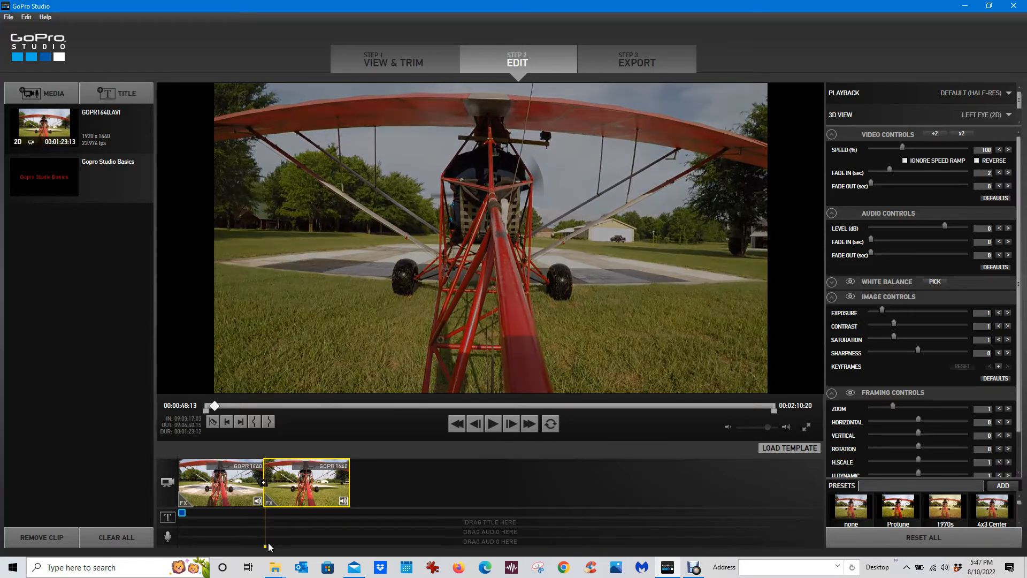
drag(265, 546, 261, 546)
click(492, 424)
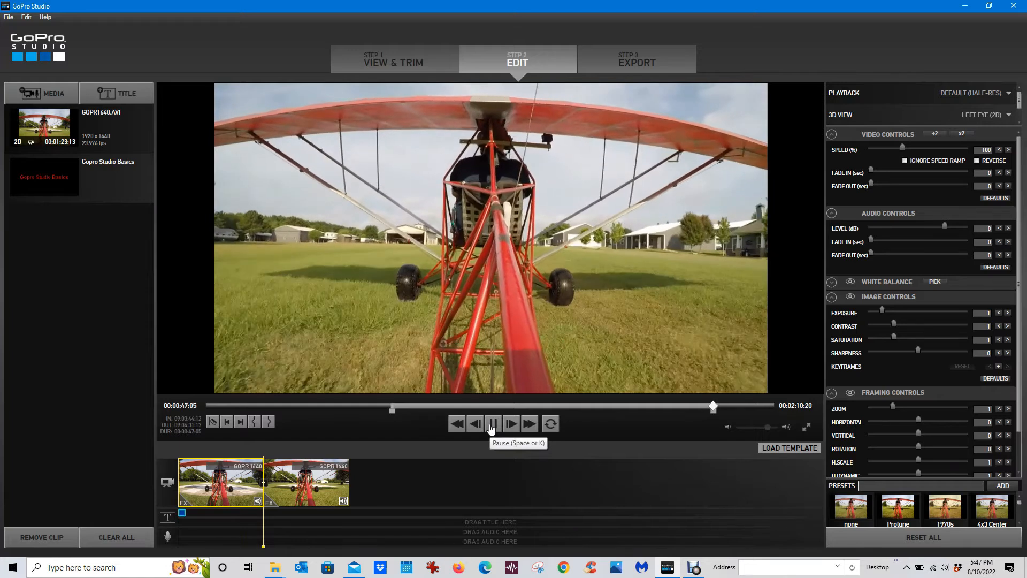
- Set the first clip's video fade out to 1 second and play the cut between the two clips to check it
click(491, 429)
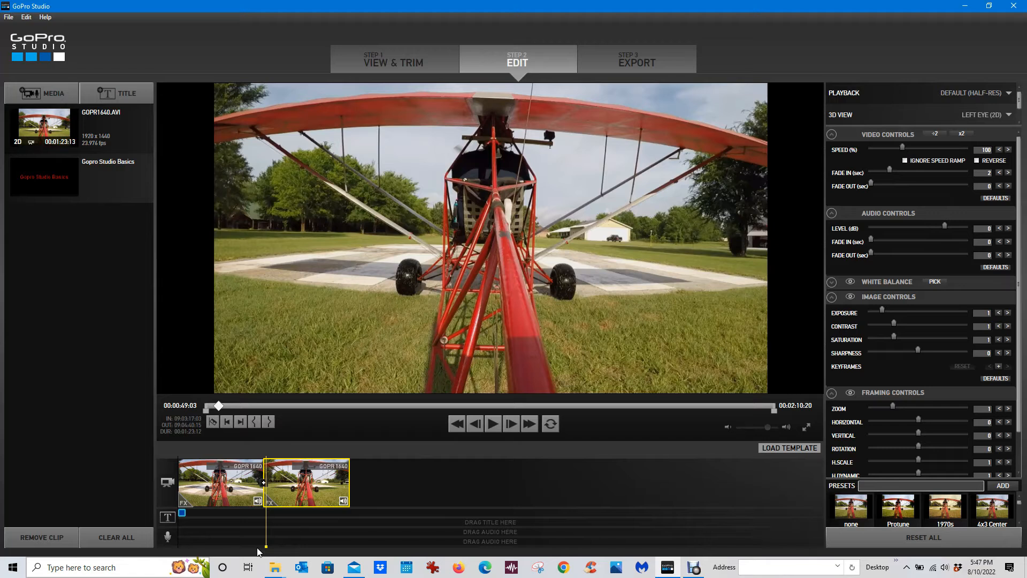
drag(266, 546, 256, 548)
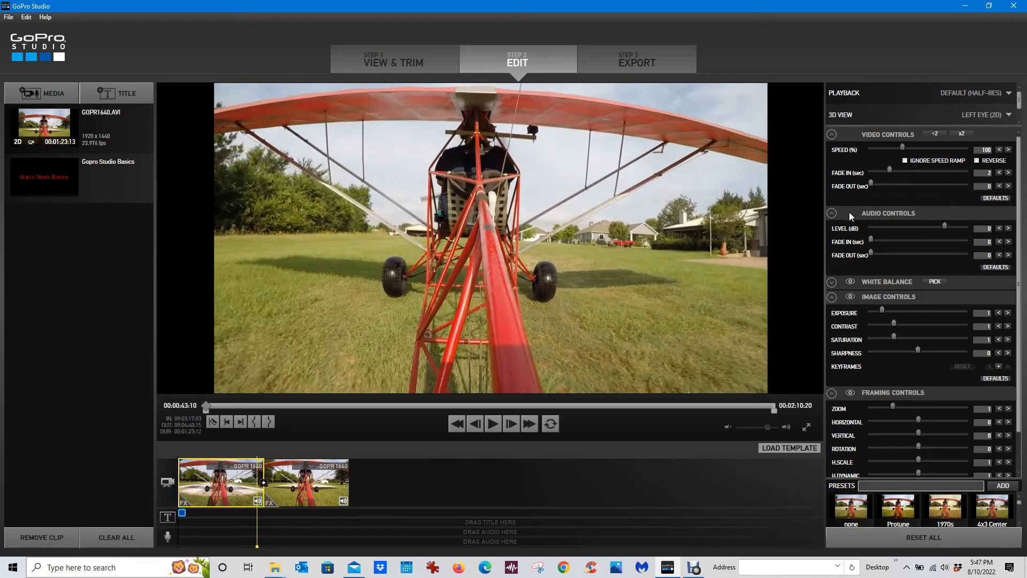
click(878, 185)
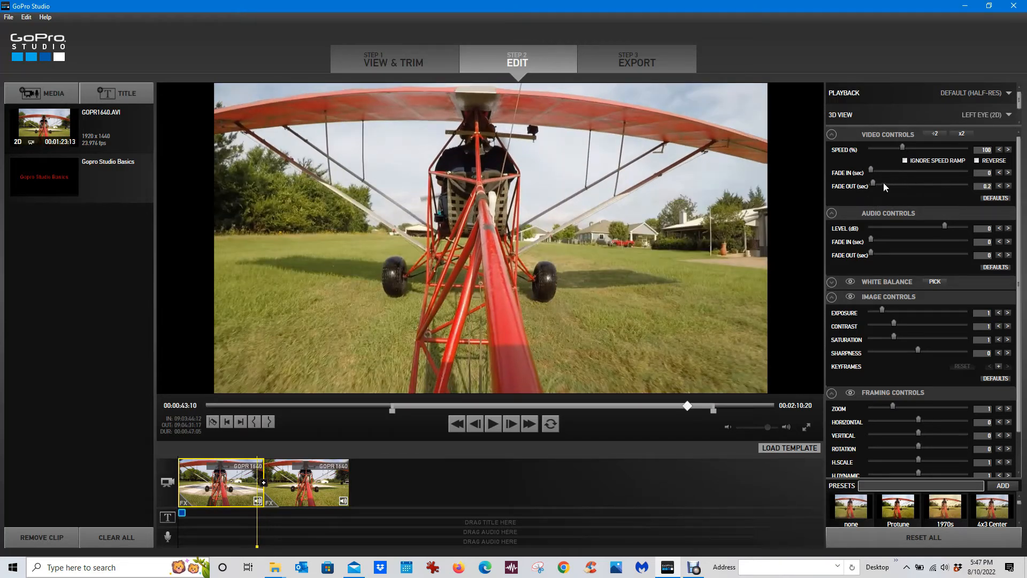
click(894, 183)
click(493, 427)
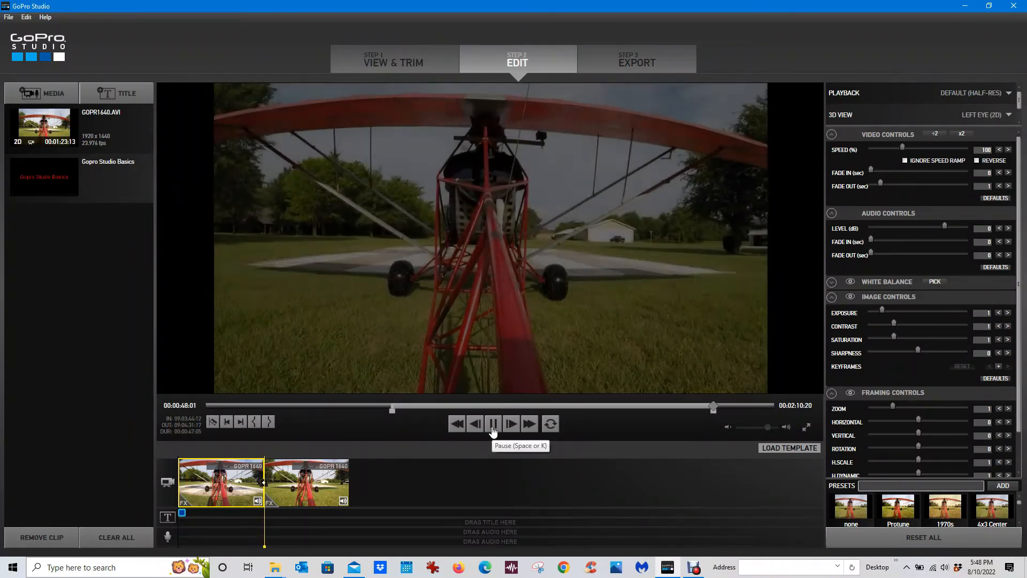
click(493, 431)
- Delete the second clip from the video track and play the end of the remaining clip to check its fade out
click(306, 506)
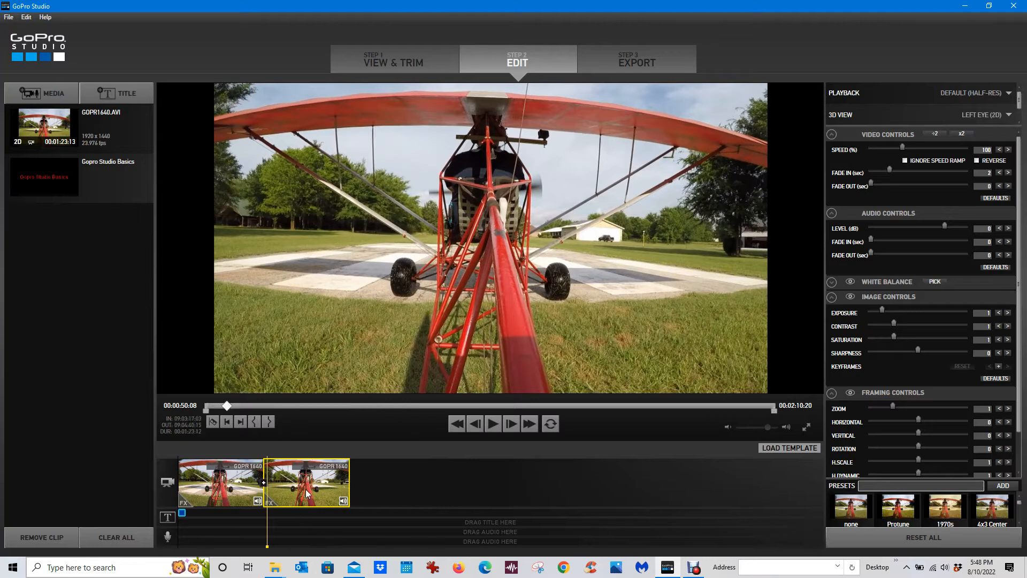
key(Delete)
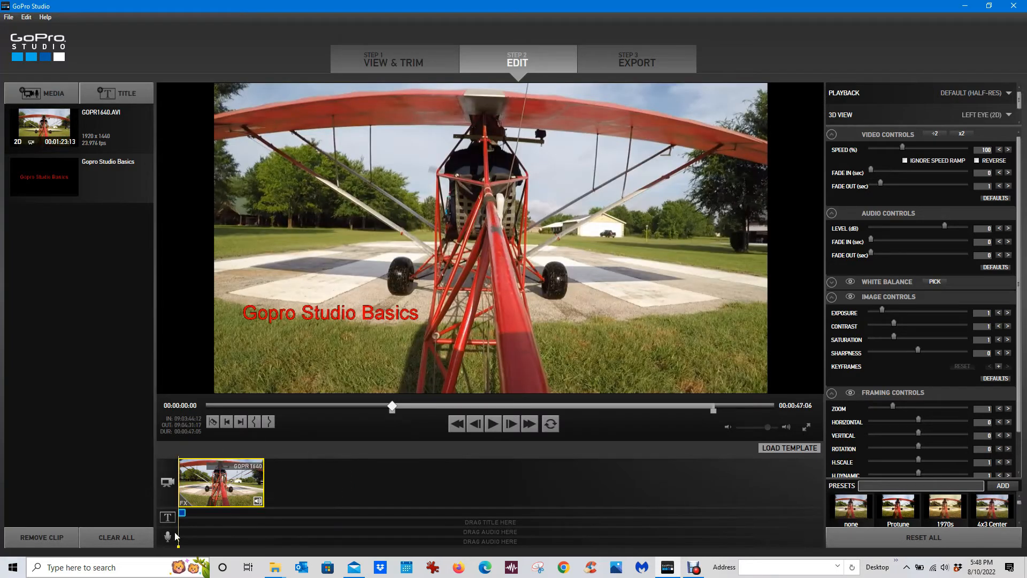
drag(178, 545, 261, 545)
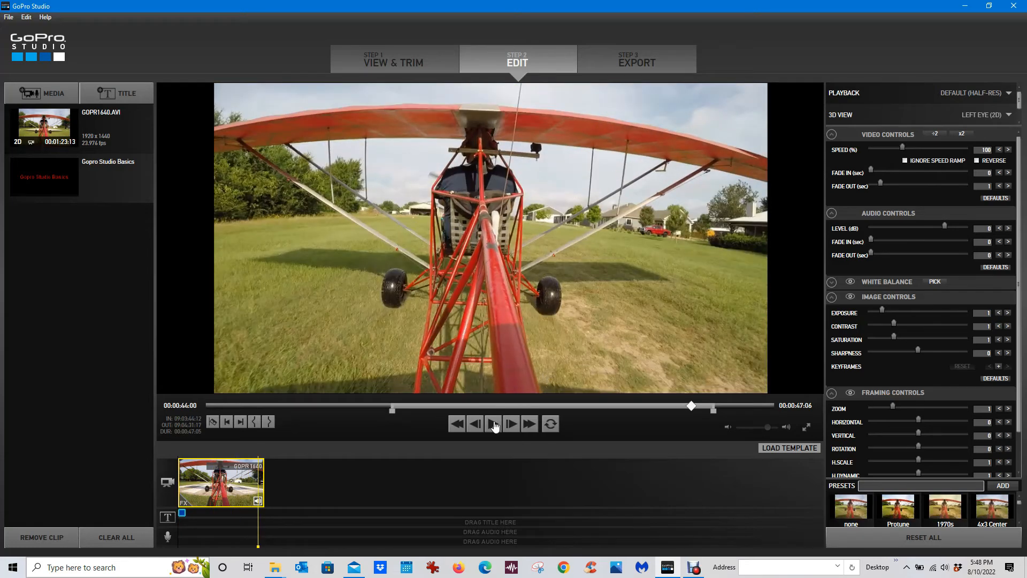
click(493, 424)
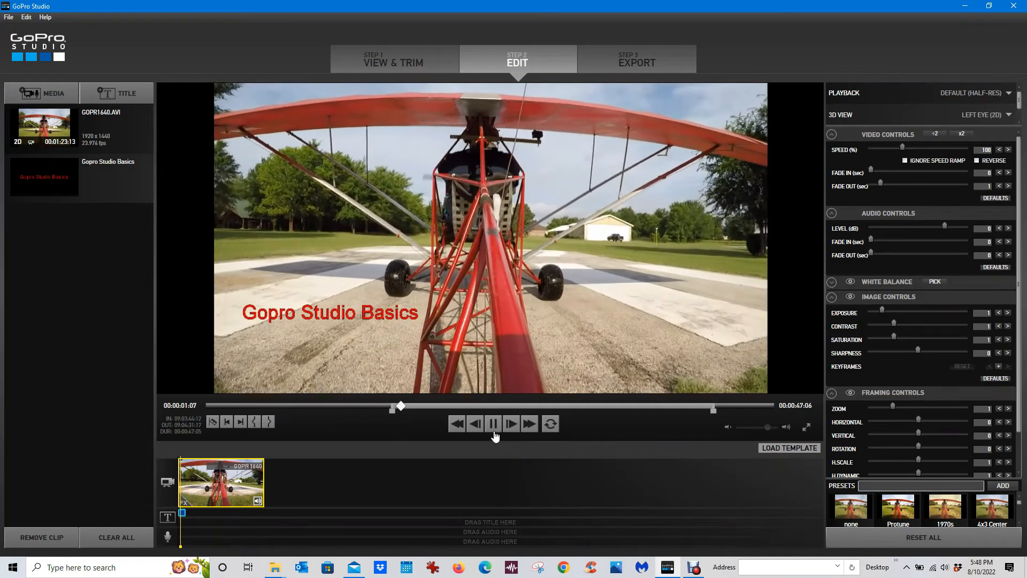
- Stop playback, return the playhead to the start and move the Gopro Studio Basics title slightly higher on the video picture
key(space)
click(178, 548)
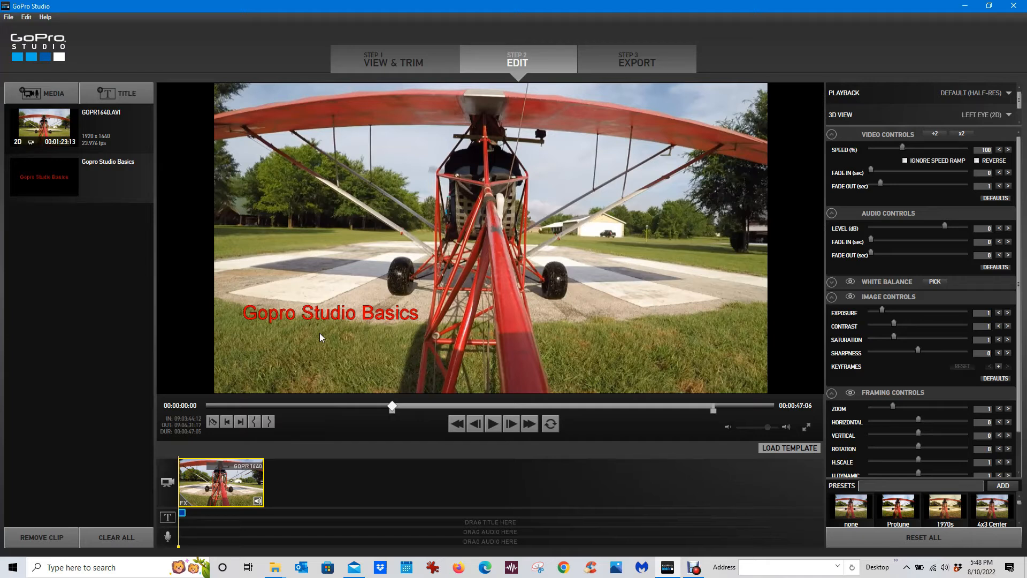
mouse_move(326, 315)
mouse_down()
mouse_move(323, 295)
mouse_move(333, 296)
mouse_up()
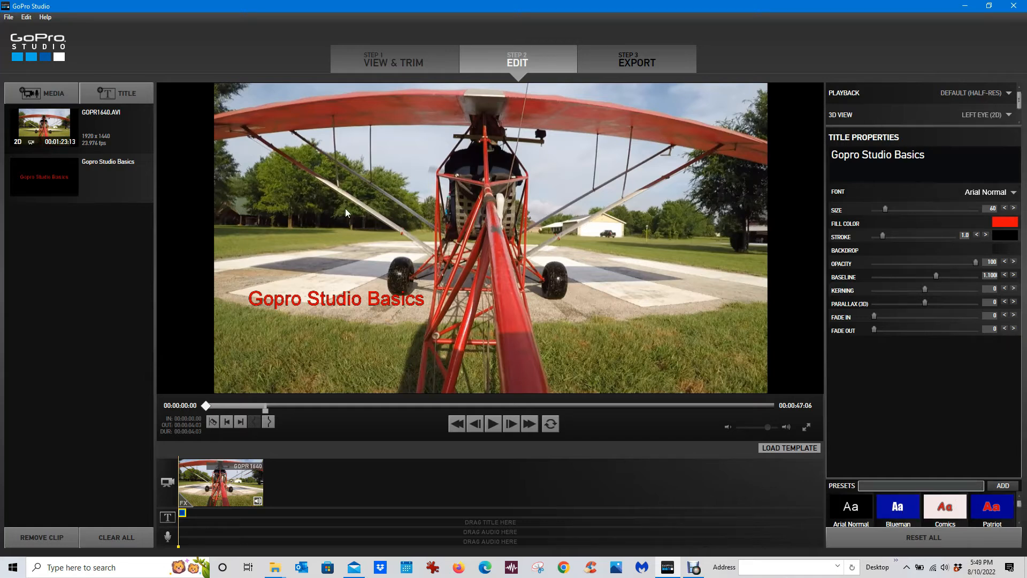
- Start exporting the video with the YouTube preset and choose the FORUM PRESENTATION MISC folder on Seagate Backup Plus Drive (H:) as destination
click(647, 58)
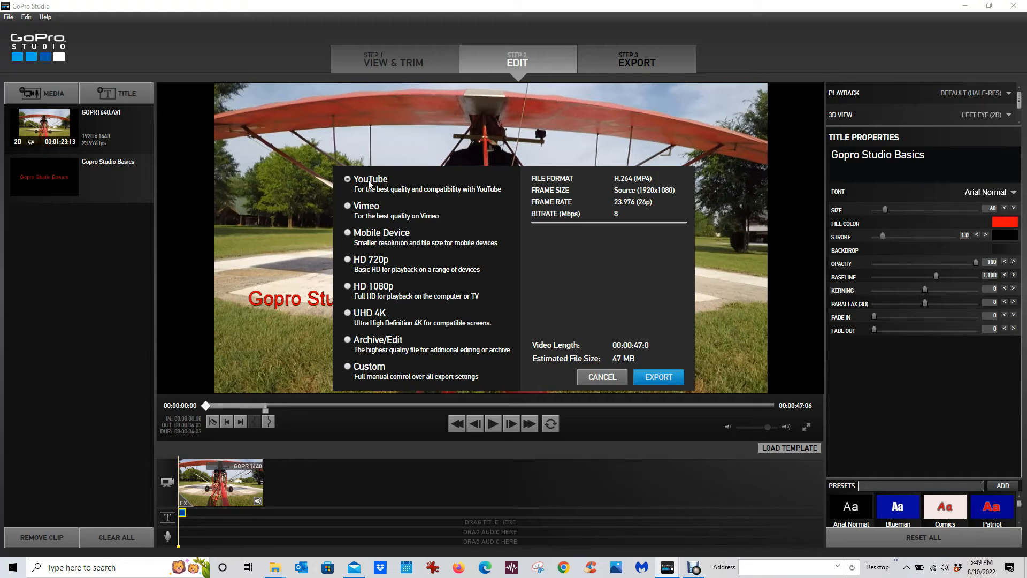
click(667, 378)
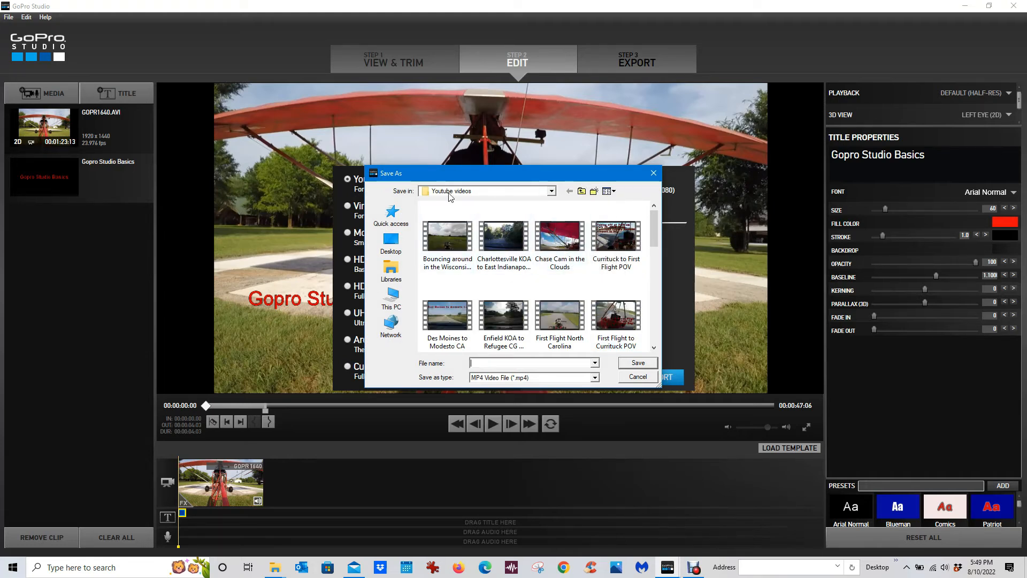
click(552, 191)
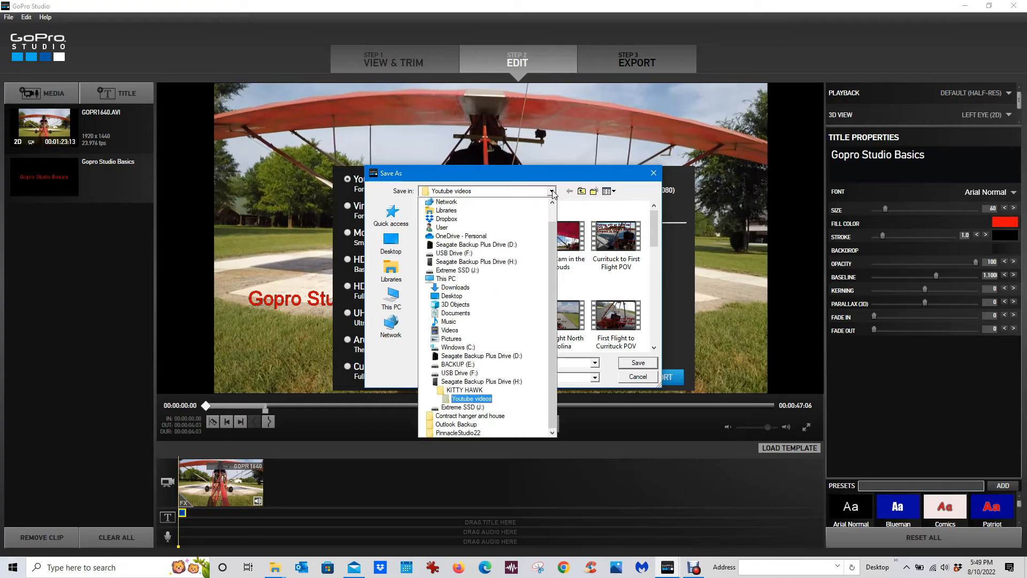
click(497, 382)
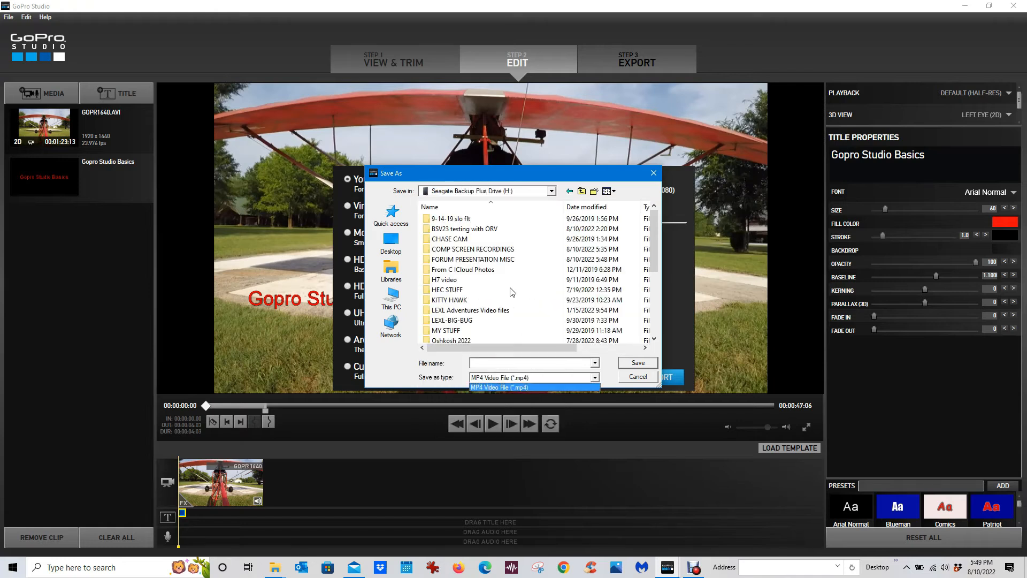
click(484, 259)
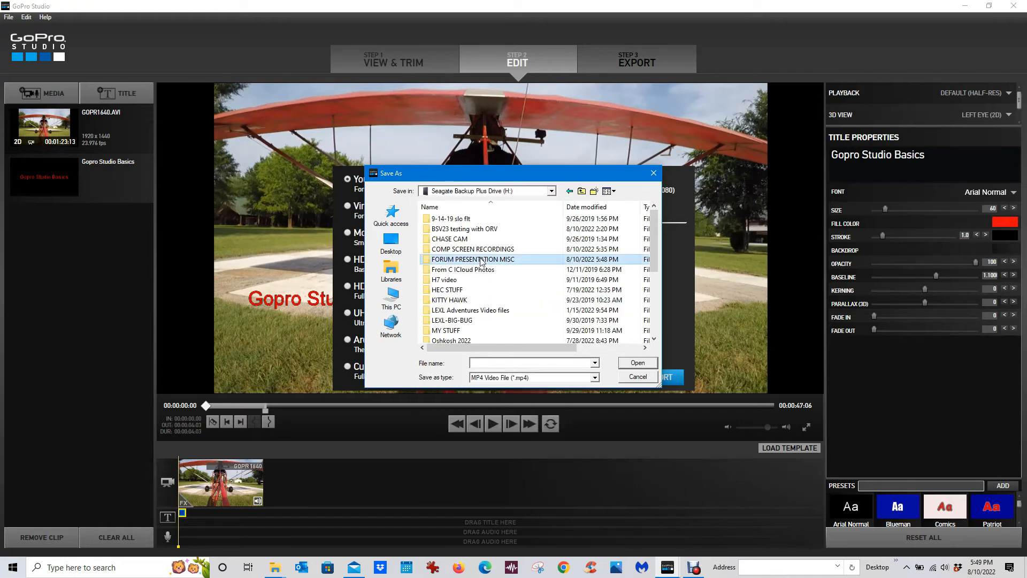
click(626, 365)
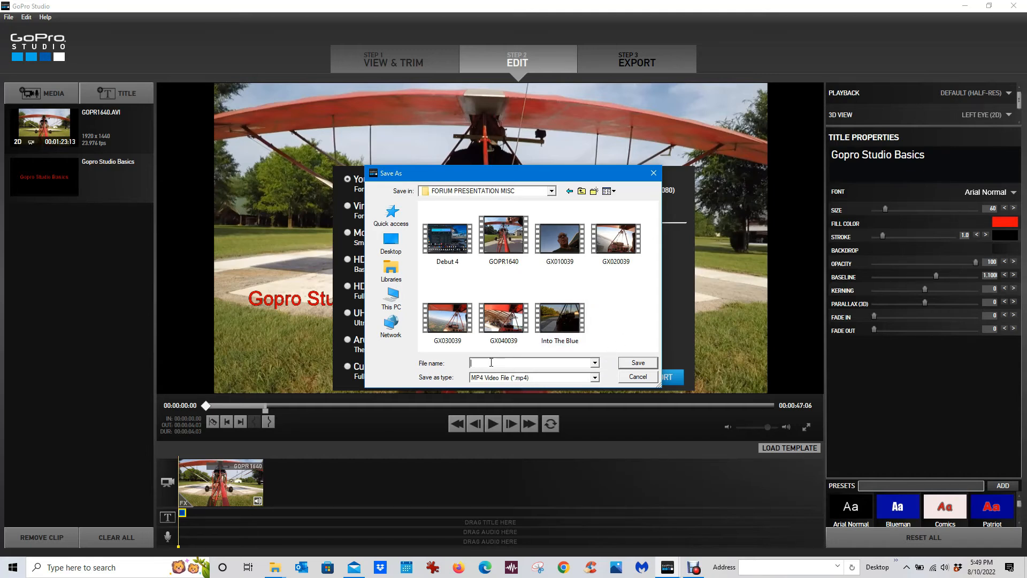
- Name the exported MP4 file Gopro Studio Basic and save it to run the export
text(Gopro)
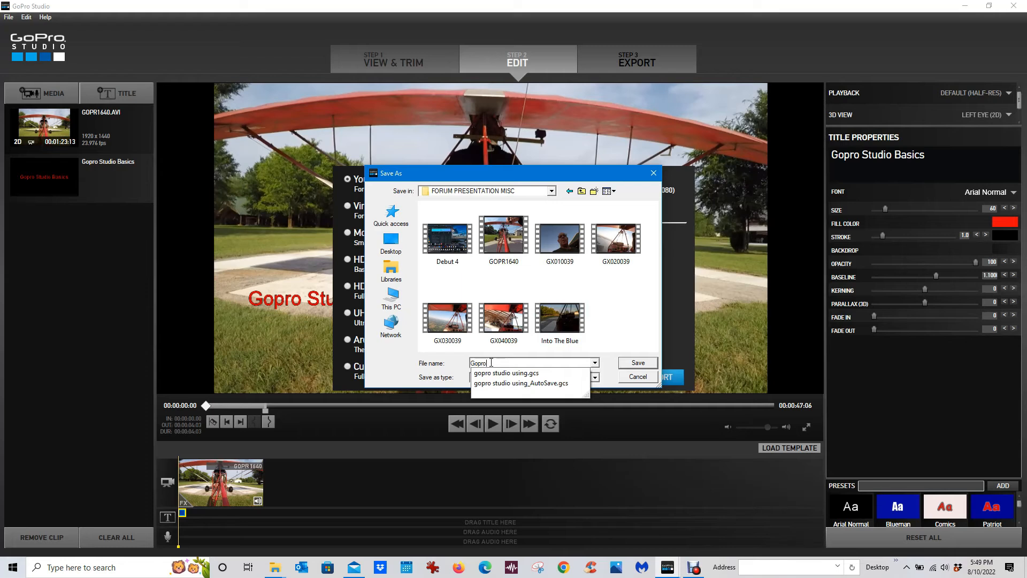
text( Stud)
text(io Using)
key(BackSpace)
key(BackSpace)
key(BackSpace)
key(BackSpace)
text(Basi)
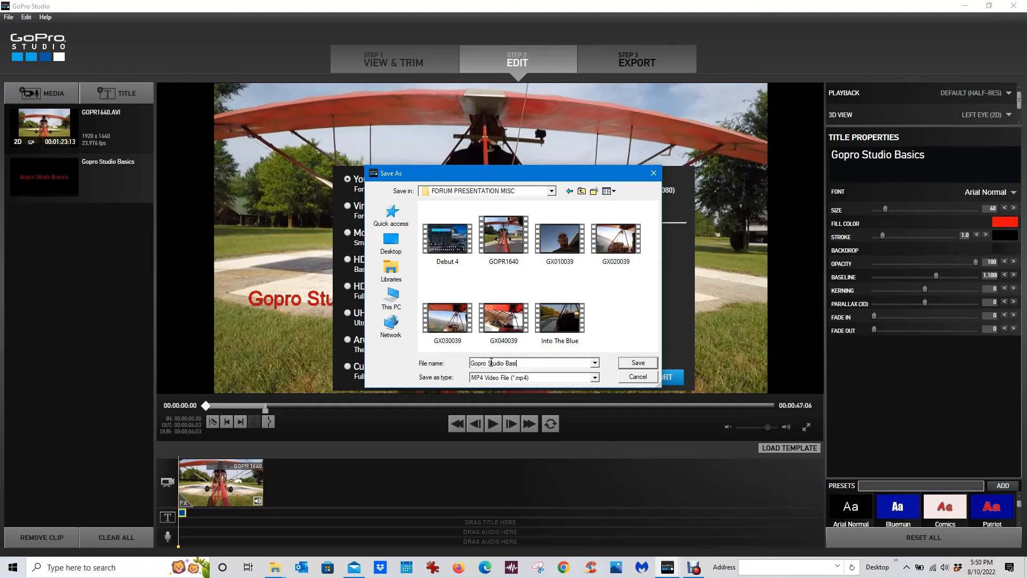
text(c)
click(626, 362)
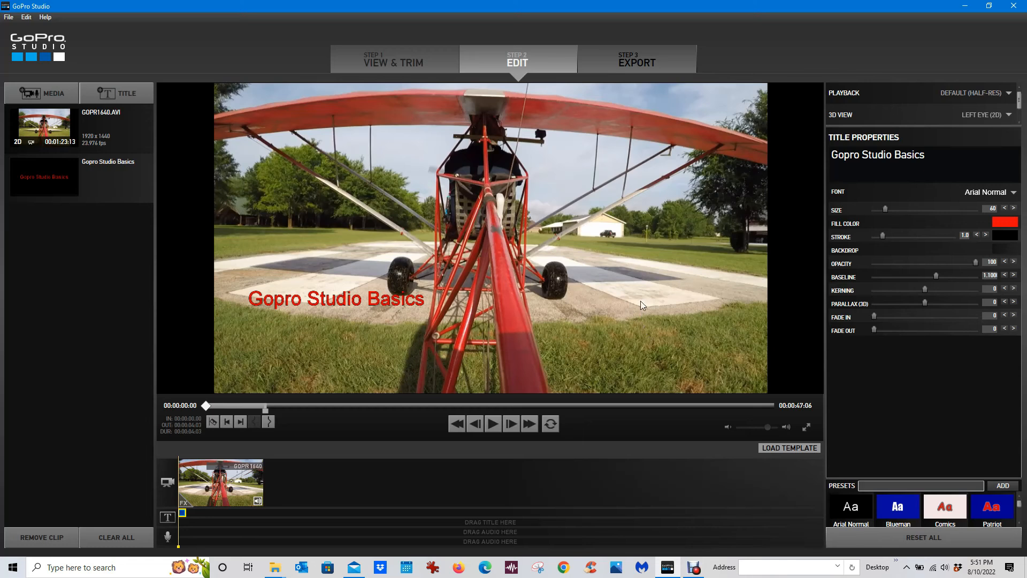
- Switch to File Explorer, open FORUM PRESENTATION MISC on Seagate Backup Plus Drive (H:) and select the exported Gopro Studio Basic video
click(965, 6)
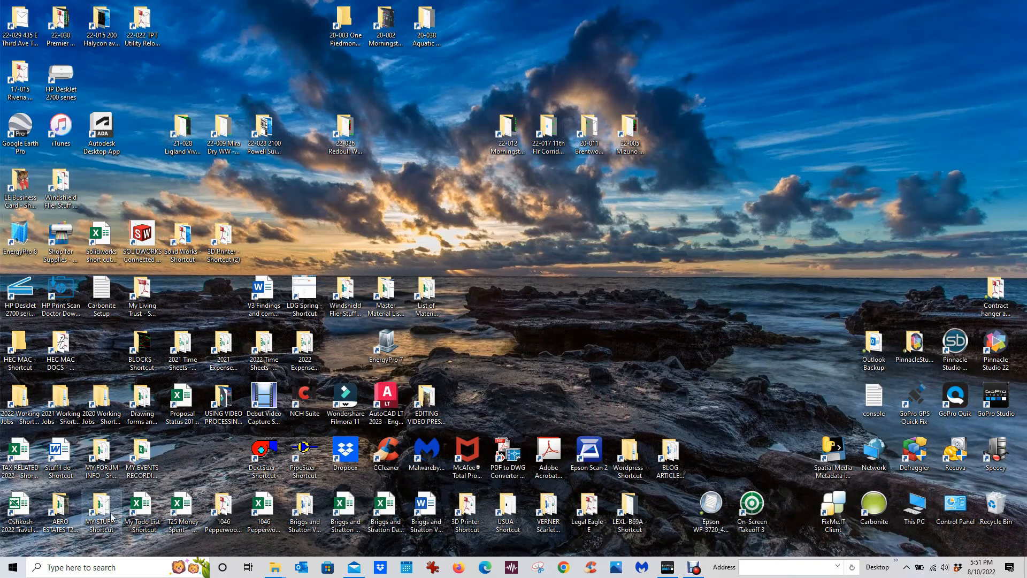
click(10, 572)
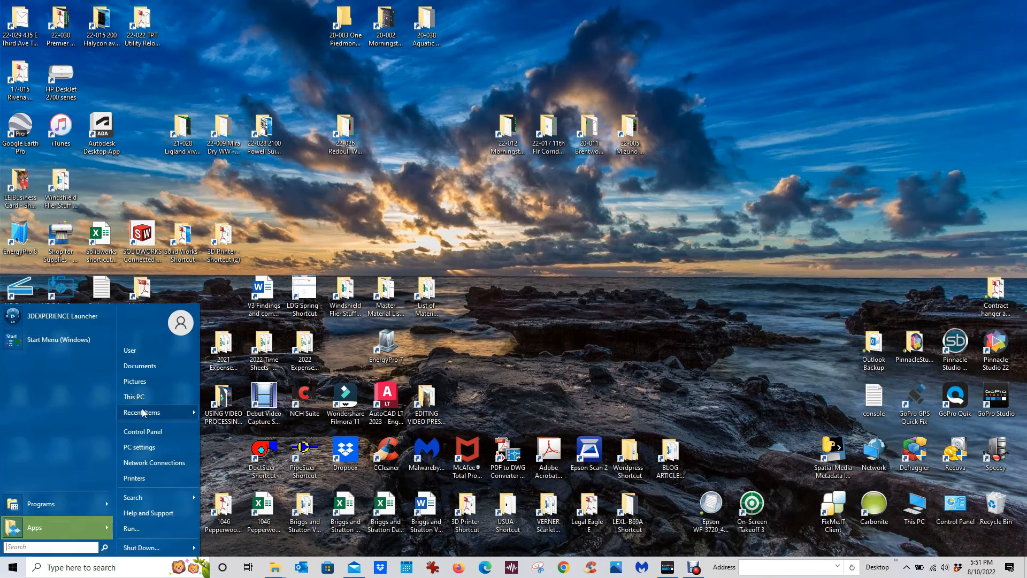
click(472, 180)
key(super+e)
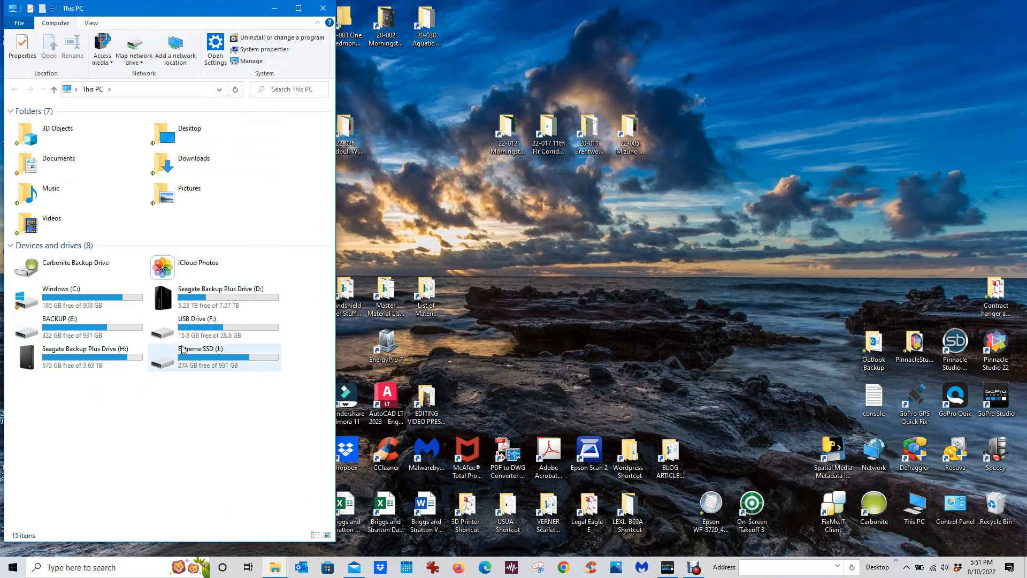
double_click(102, 358)
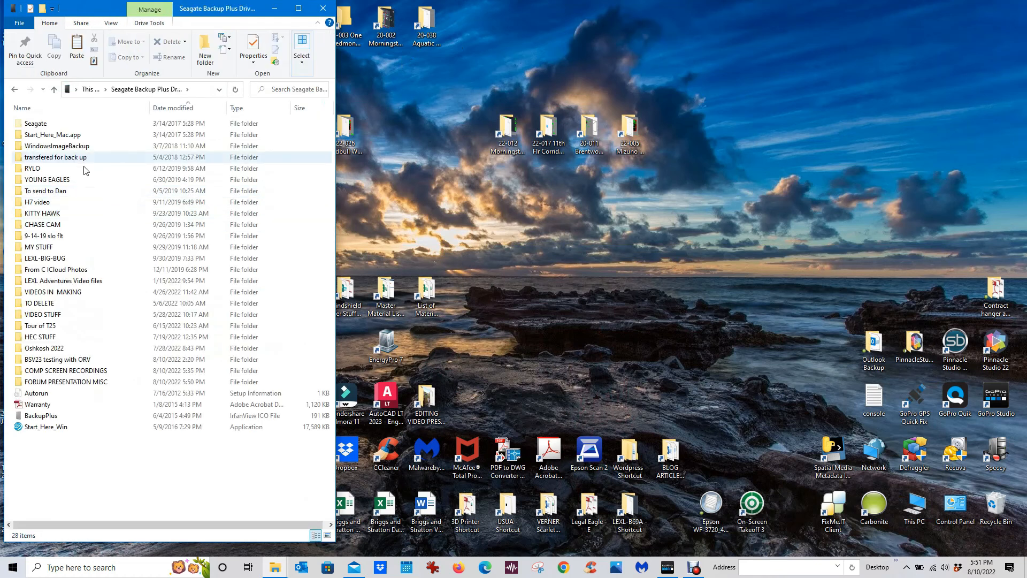
double_click(63, 383)
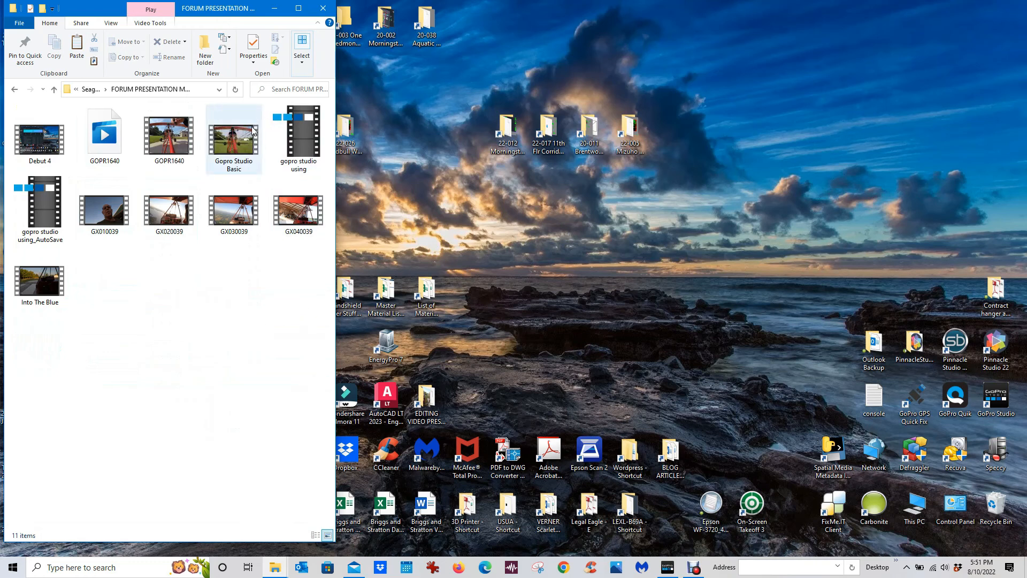
click(239, 140)
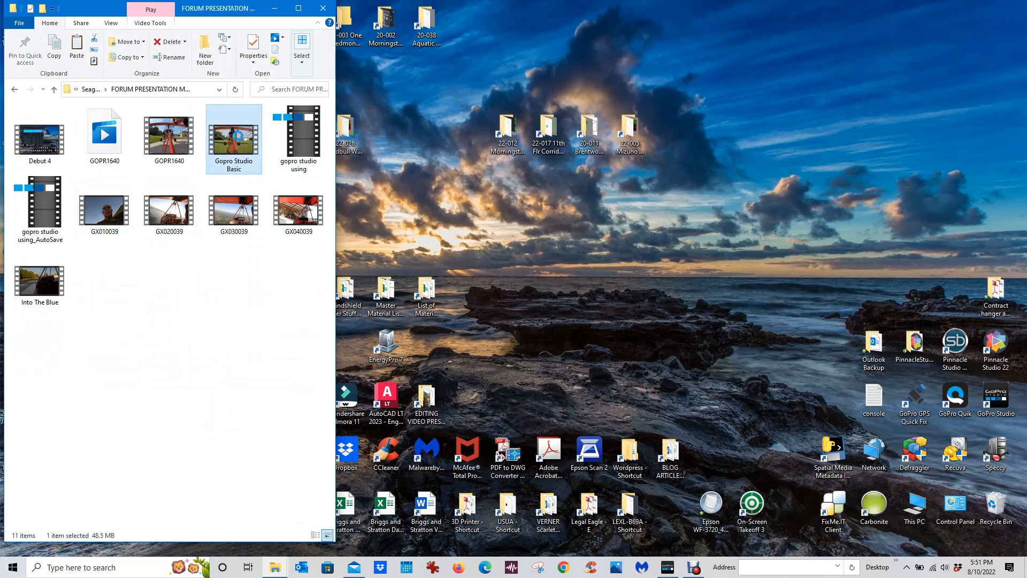